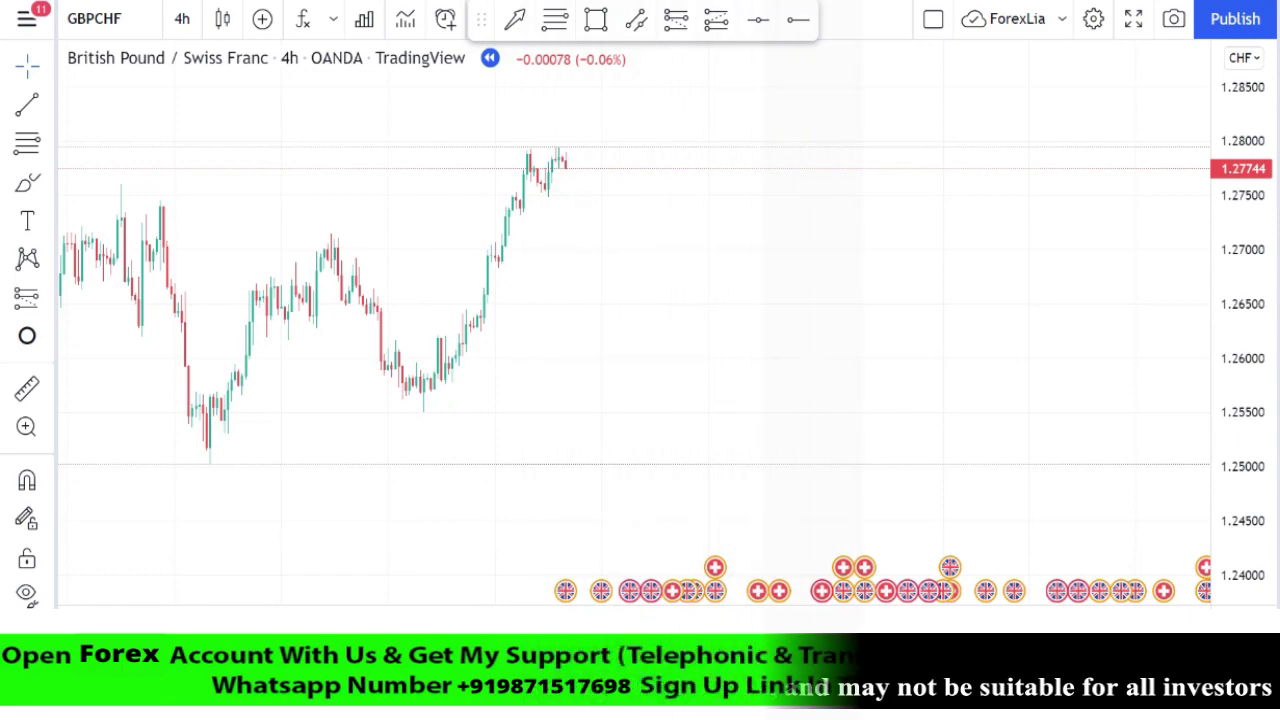
# - Draw resistance rectangles on the GBPCHF 4h chart at about 1.2786–1.2794 over the double top and about 1.2623–1.2644 over the lower swing high
pyautogui.click(110, 19)
pyautogui.click(1065, 56)
pyautogui.scroll(2, 966, 314)
pyautogui.moveTo(966, 314); pyautogui.dragTo(918, 416)
pyautogui.moveTo(1263, 349); pyautogui.dragTo(1263, 200)
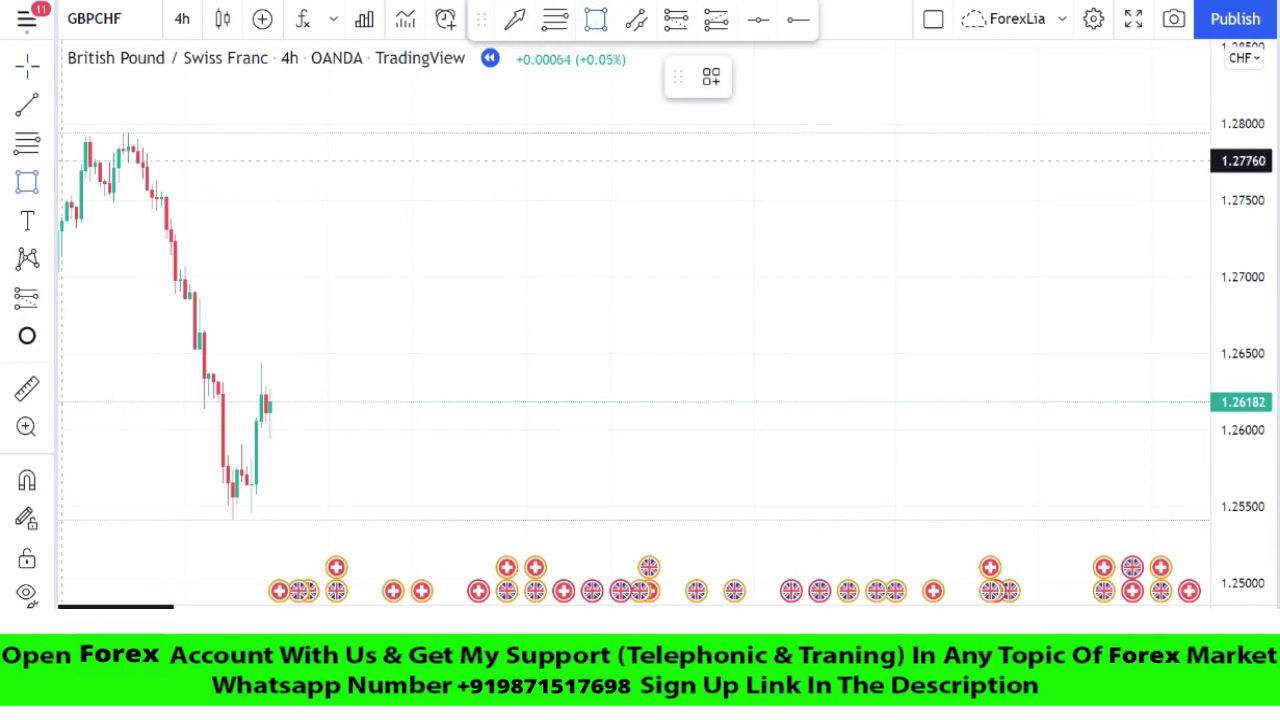
pyautogui.moveTo(104, 147); pyautogui.dragTo(730, 132)
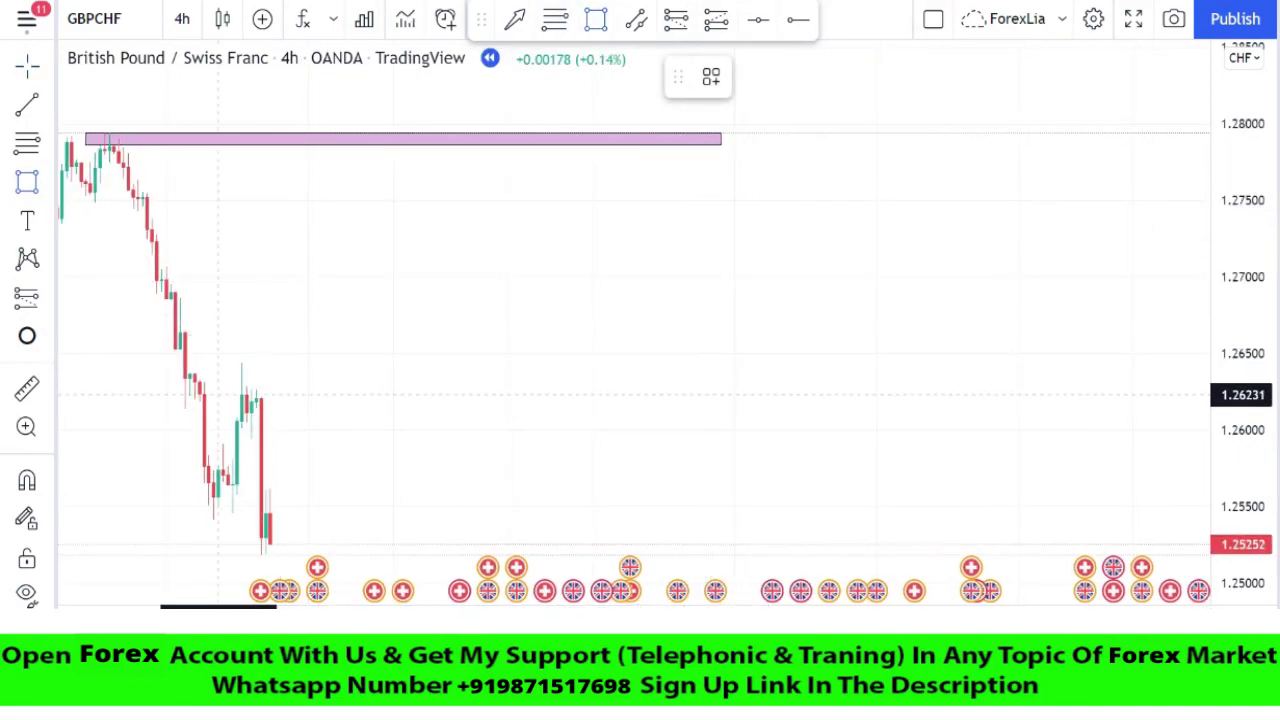
pyautogui.moveTo(222, 395); pyautogui.dragTo(484, 366)
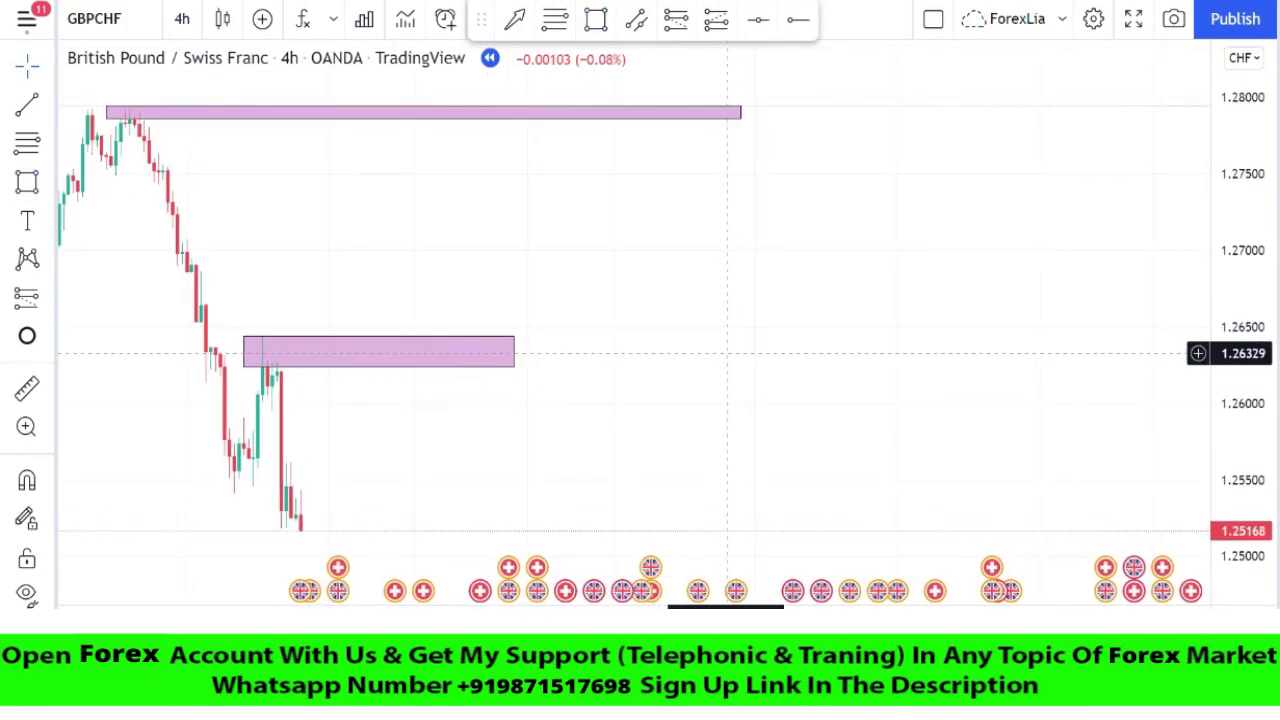
# - Draw a support rectangle along the swing lows, from about 1.2473 to about 1.2480, extending well past the current candle
pyautogui.scroll(-1, 722, 350)
pyautogui.moveTo(790, 451); pyautogui.dragTo(938, 321)
pyautogui.moveTo(1266, 171); pyautogui.dragTo(1266, 289)
pyautogui.moveTo(1034, 363); pyautogui.dragTo(959, 441)
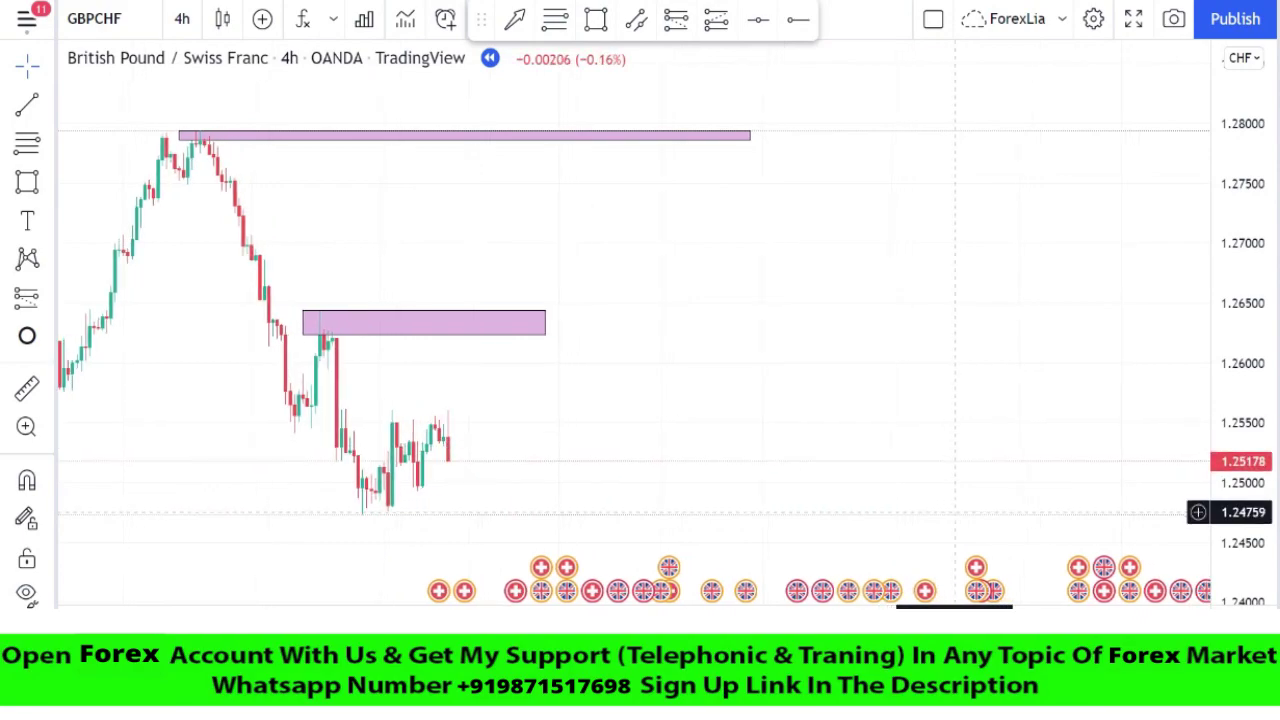
pyautogui.moveTo(346, 477)
pyautogui.mouseDown()
pyautogui.moveTo(1077, 397)
pyautogui.moveTo(1083, 485)
pyautogui.mouseUp()
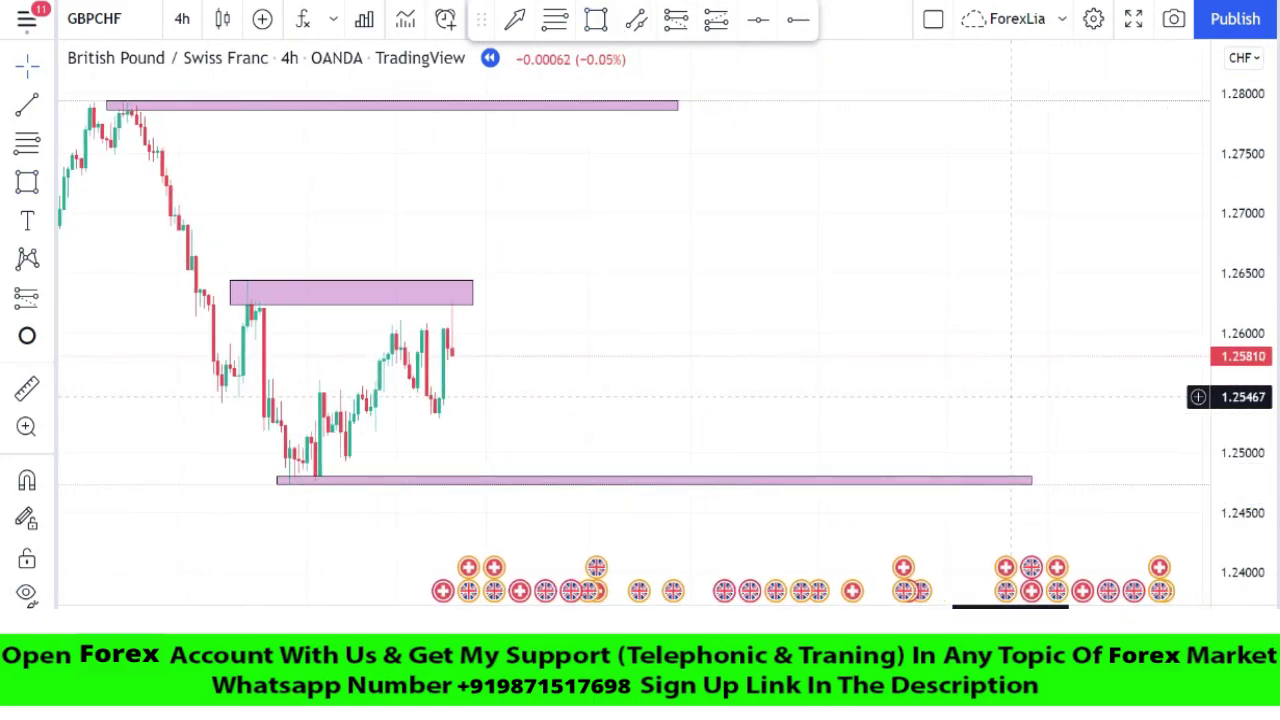
# - Place a short position at the retest of the lower resistance zone, with entry at 1.26179 and stop at 1.26439
pyautogui.scroll(3, 454, 304)
pyautogui.moveTo(454, 320); pyautogui.dragTo(1000, 319)
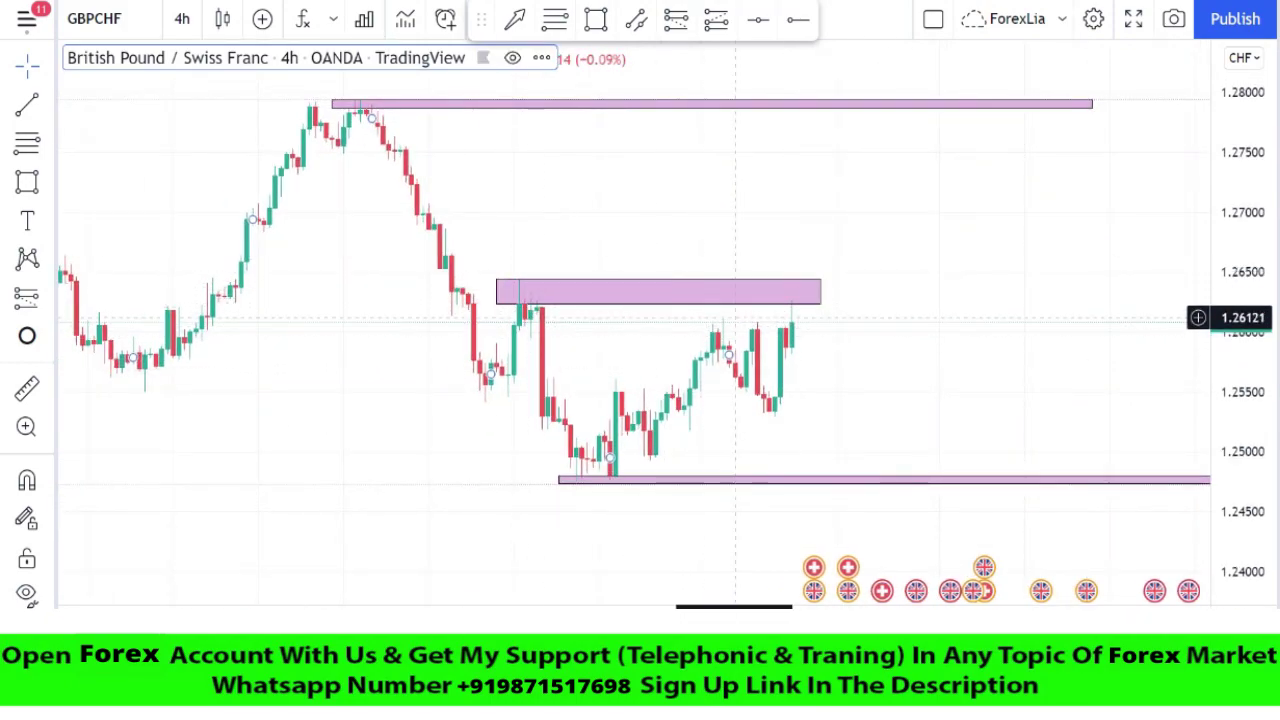
pyautogui.scroll(2, 957, 388)
pyautogui.moveTo(1238, 411); pyautogui.dragTo(1238, 195)
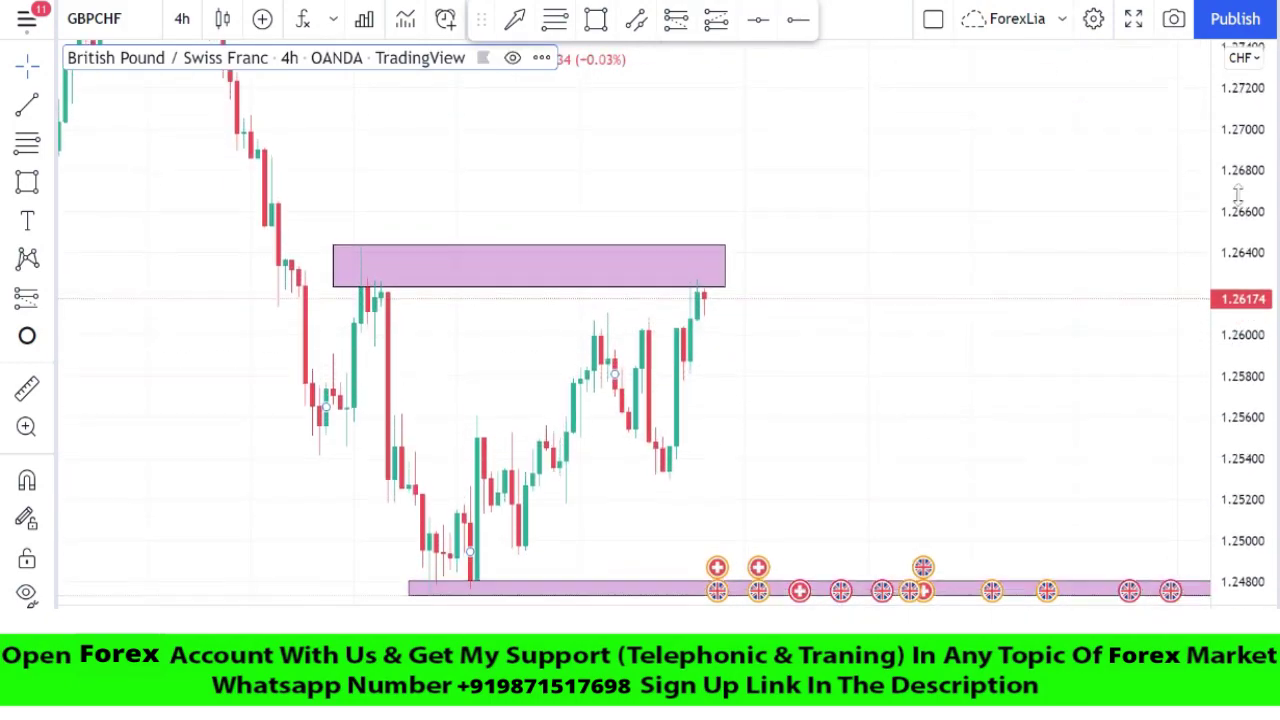
pyautogui.click(676, 19)
pyautogui.click(704, 298)
pyautogui.moveTo(705, 165); pyautogui.dragTo(705, 244)
pyautogui.click(721, 245)
# - Set the short position's target to 1.25659 for a risk/reward ratio of 2
pyautogui.click(712, 370)
pyautogui.moveTo(705, 428); pyautogui.dragTo(705, 405)
pyautogui.scroll(4, 680, 462)
pyautogui.moveTo(488, 449); pyautogui.dragTo(488, 451)
pyautogui.click(877, 399)
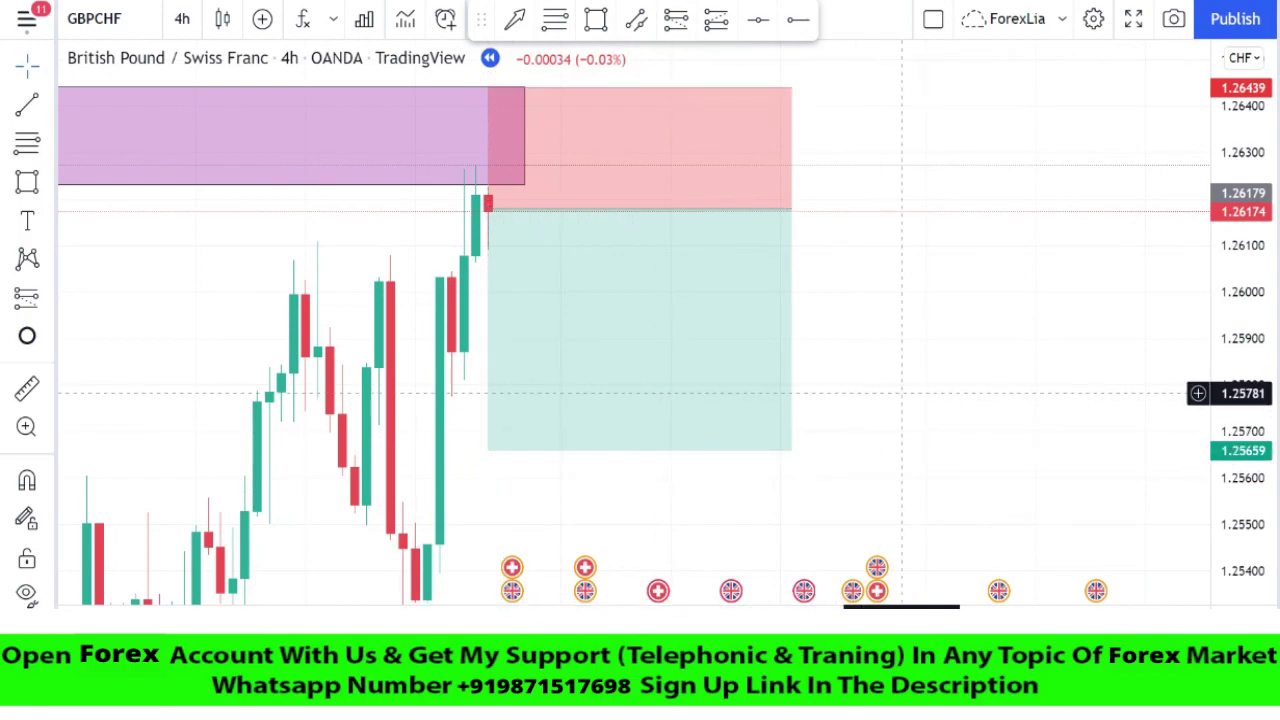
# - Delete the short position drawing from the retested resistance zone
pyautogui.rightClick(580, 313)
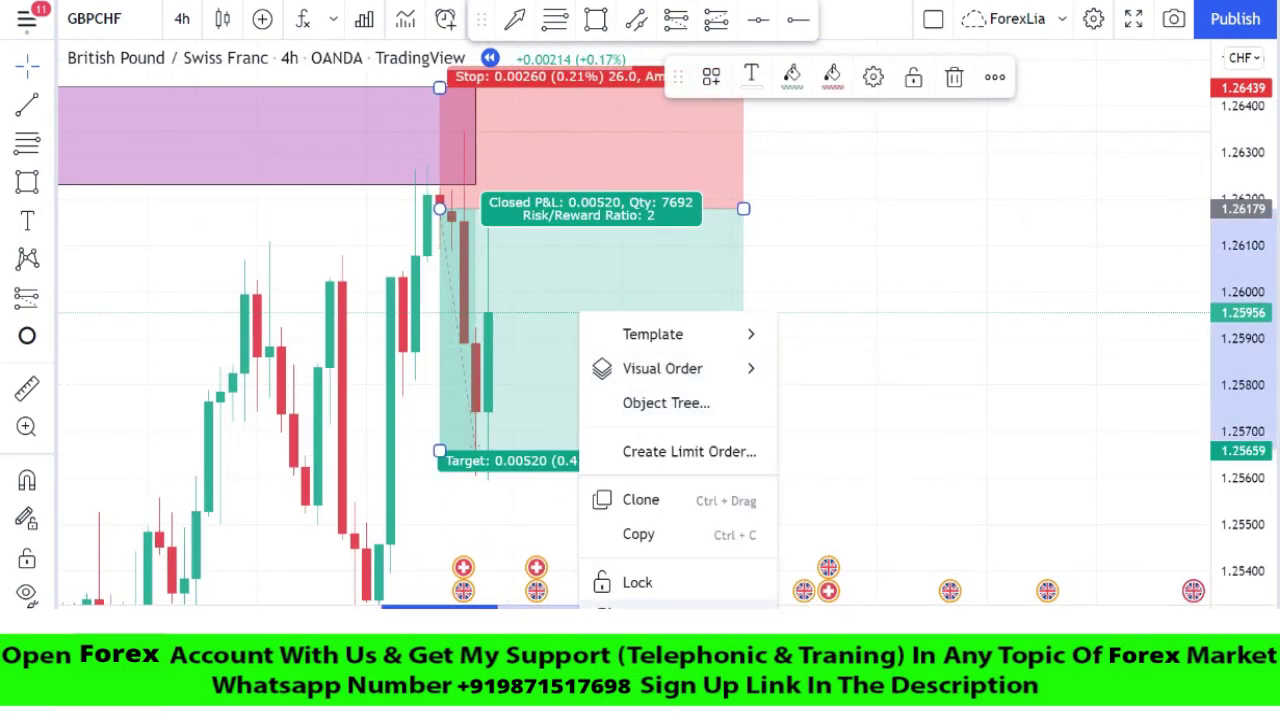
pyautogui.click(640, 651)
pyautogui.scroll(-3, 1022, 431)
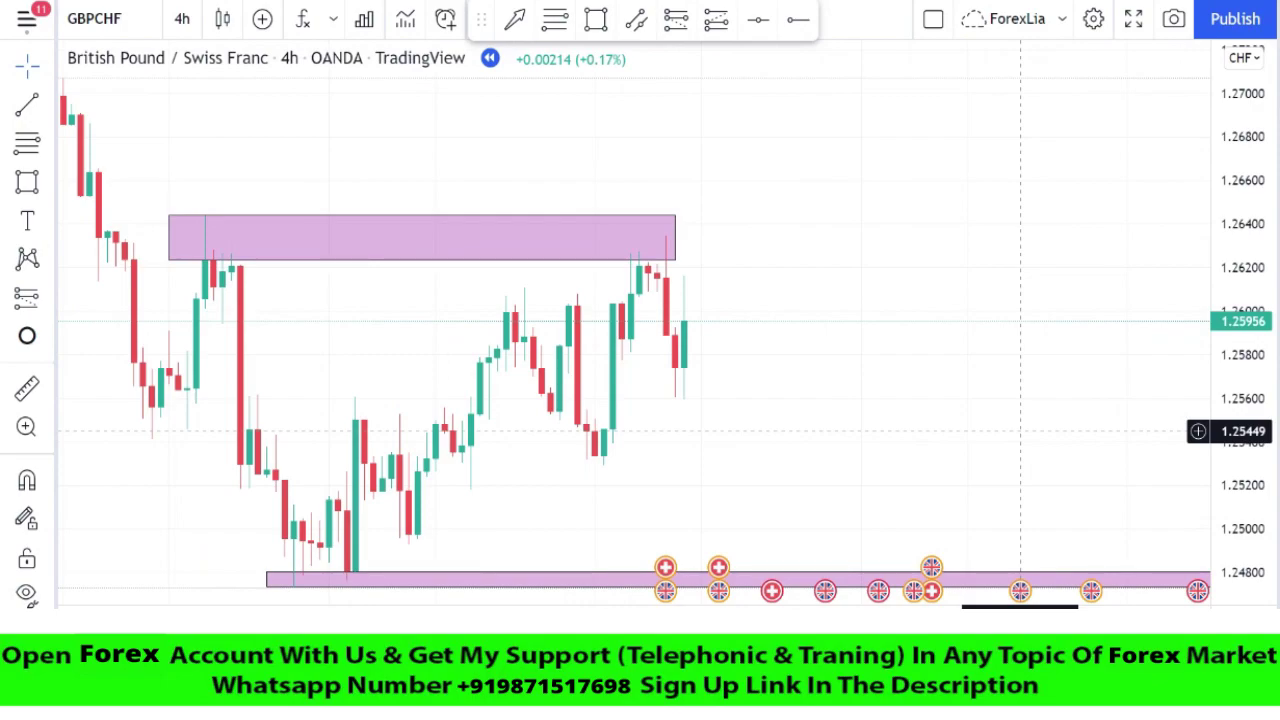
# - Run the bar replay until price climbs above the lower resistance zone, keeping all marked zones in view
pyautogui.scroll(-2, 904, 453)
pyautogui.moveTo(952, 446); pyautogui.dragTo(836, 371)
pyautogui.hotkey('shift', 'Down')
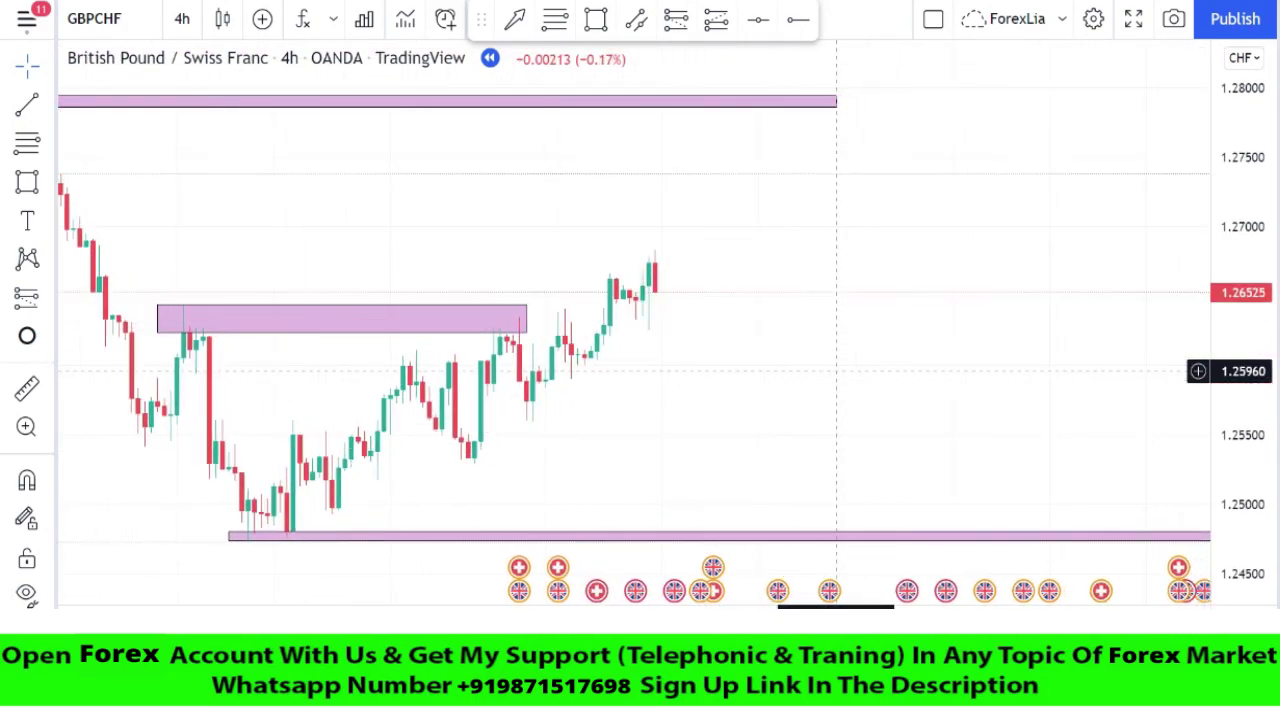
pyautogui.scroll(-2, 836, 371)
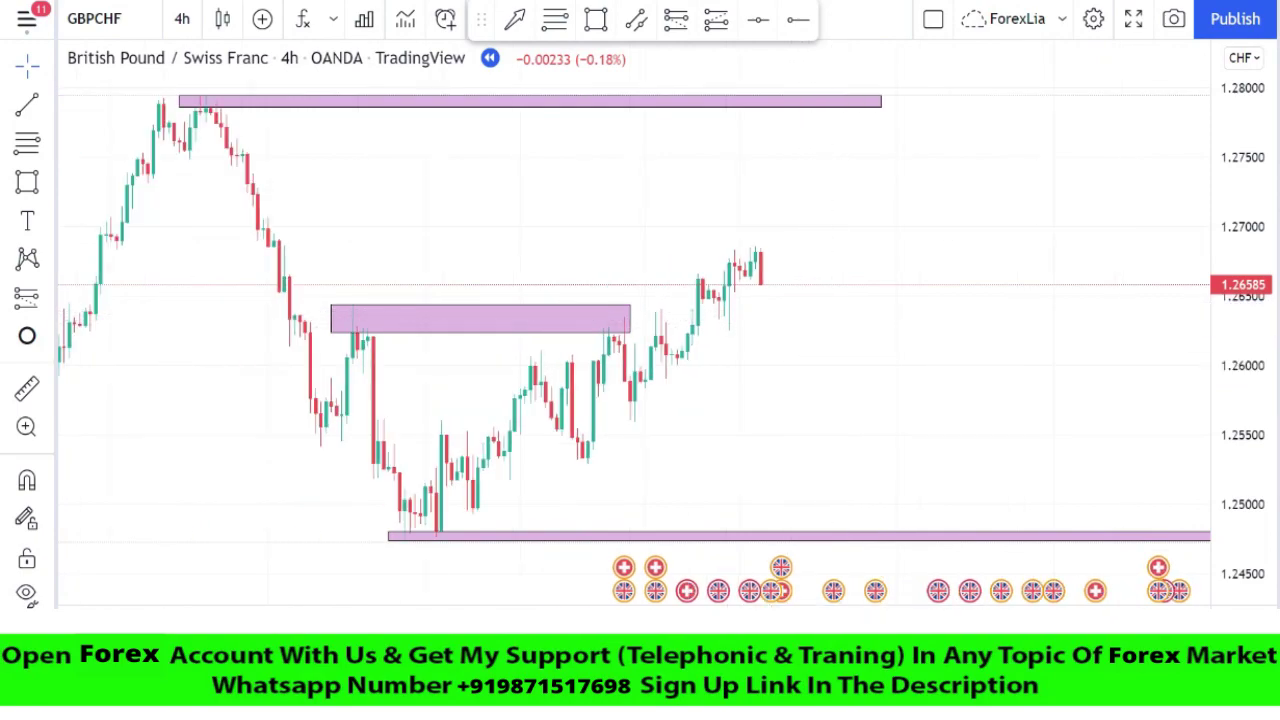
pyautogui.moveTo(802, 341); pyautogui.dragTo(765, 319)
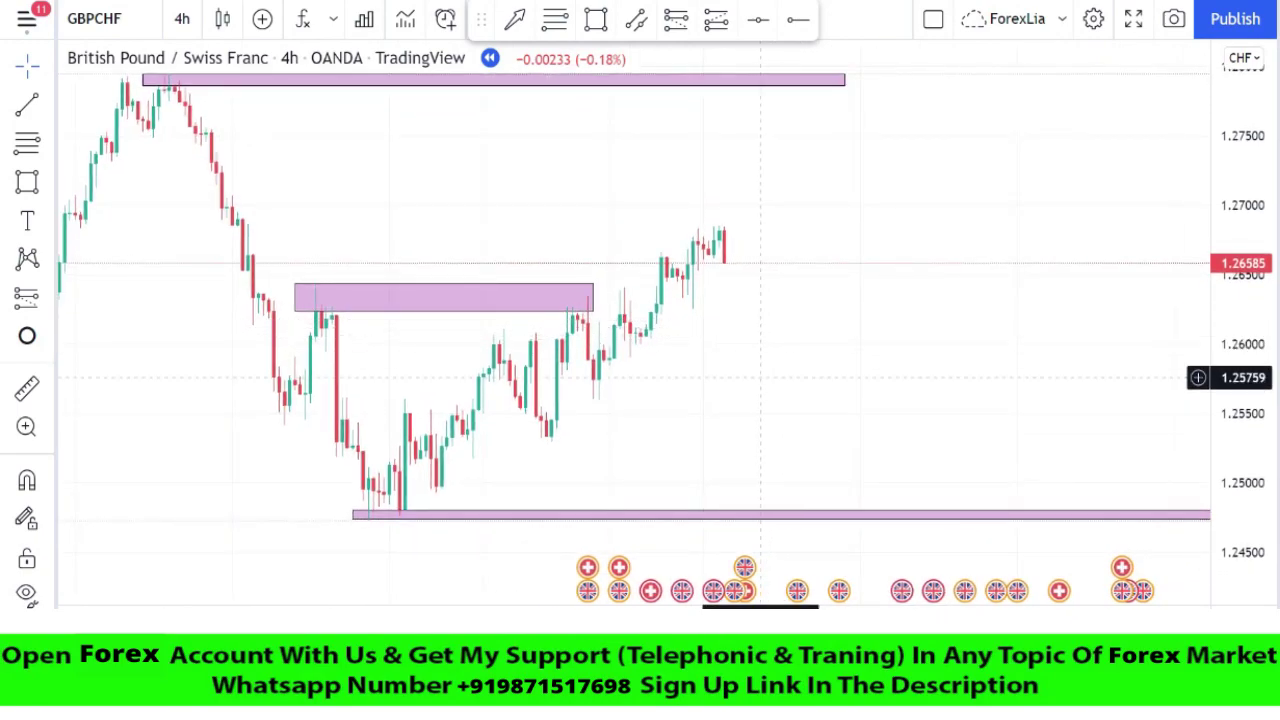
# - Draw a rising trend line under the swing lows, from about 1.2466 to about 1.2647 beyond the current candle
pyautogui.moveTo(760, 377); pyautogui.dragTo(746, 369)
pyautogui.click(370, 512)
pyautogui.click(772, 320)
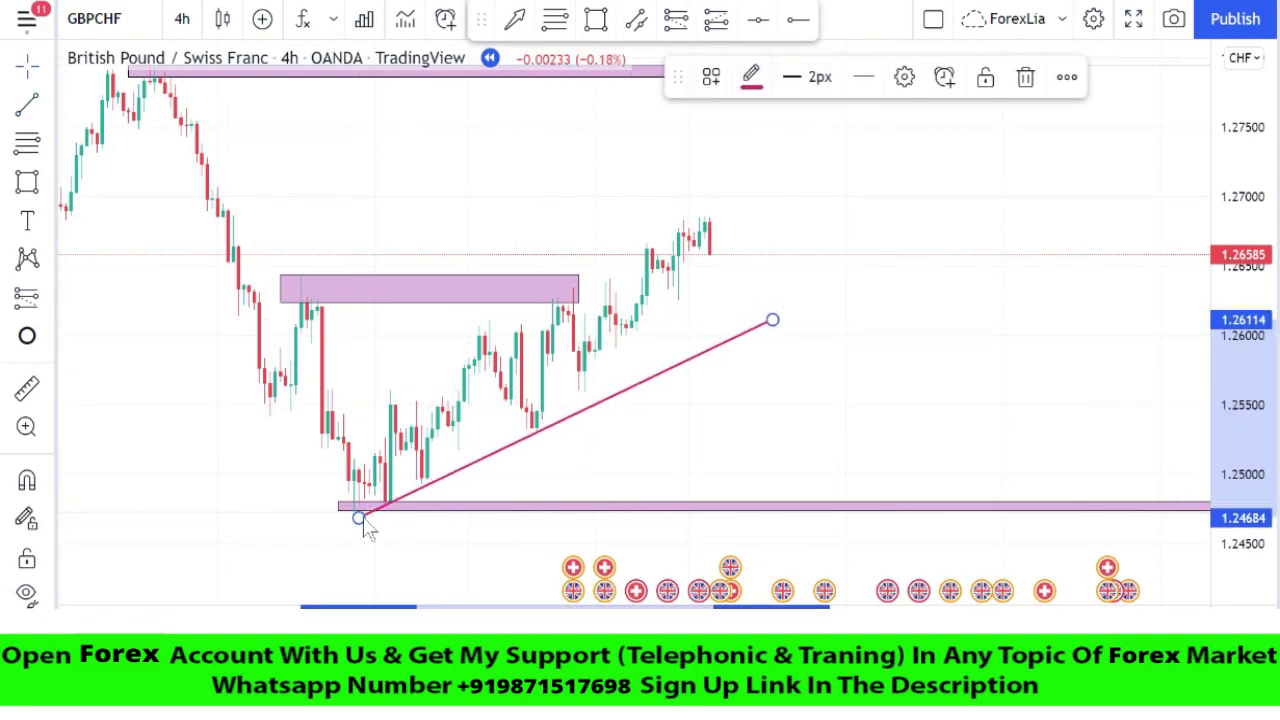
pyautogui.moveTo(358, 521); pyautogui.dragTo(353, 520)
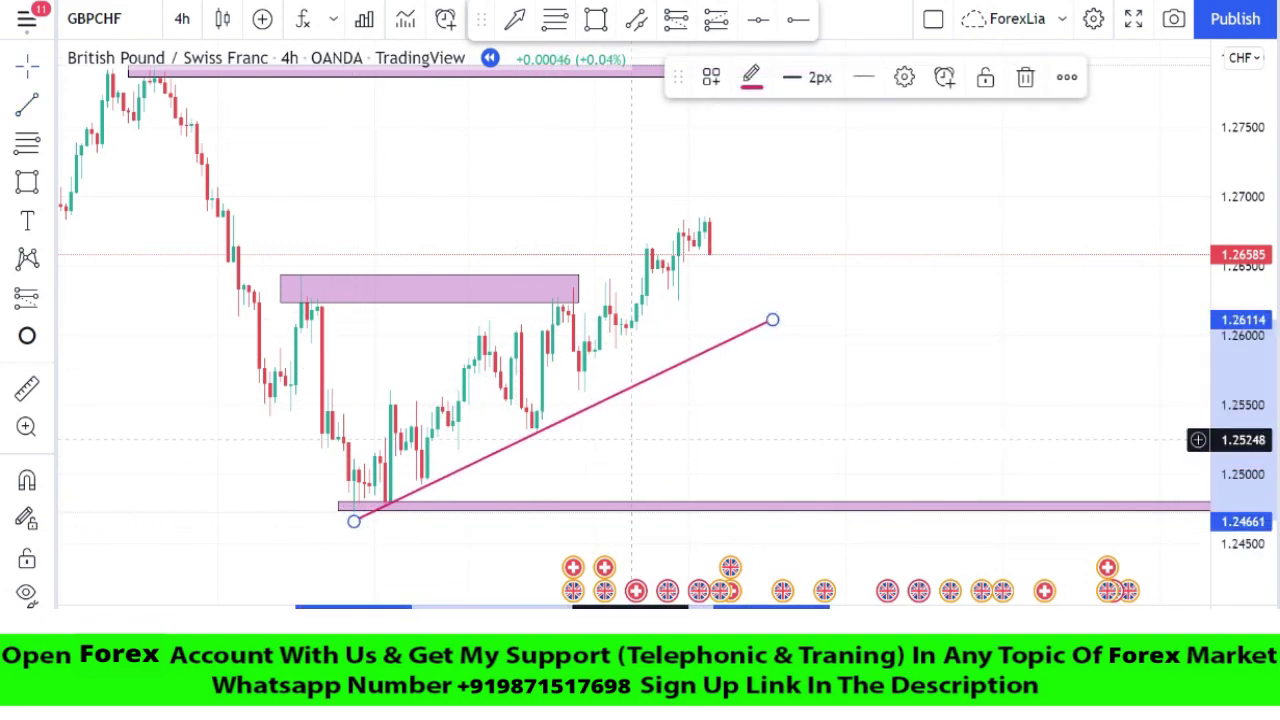
pyautogui.moveTo(772, 320); pyautogui.dragTo(860, 270)
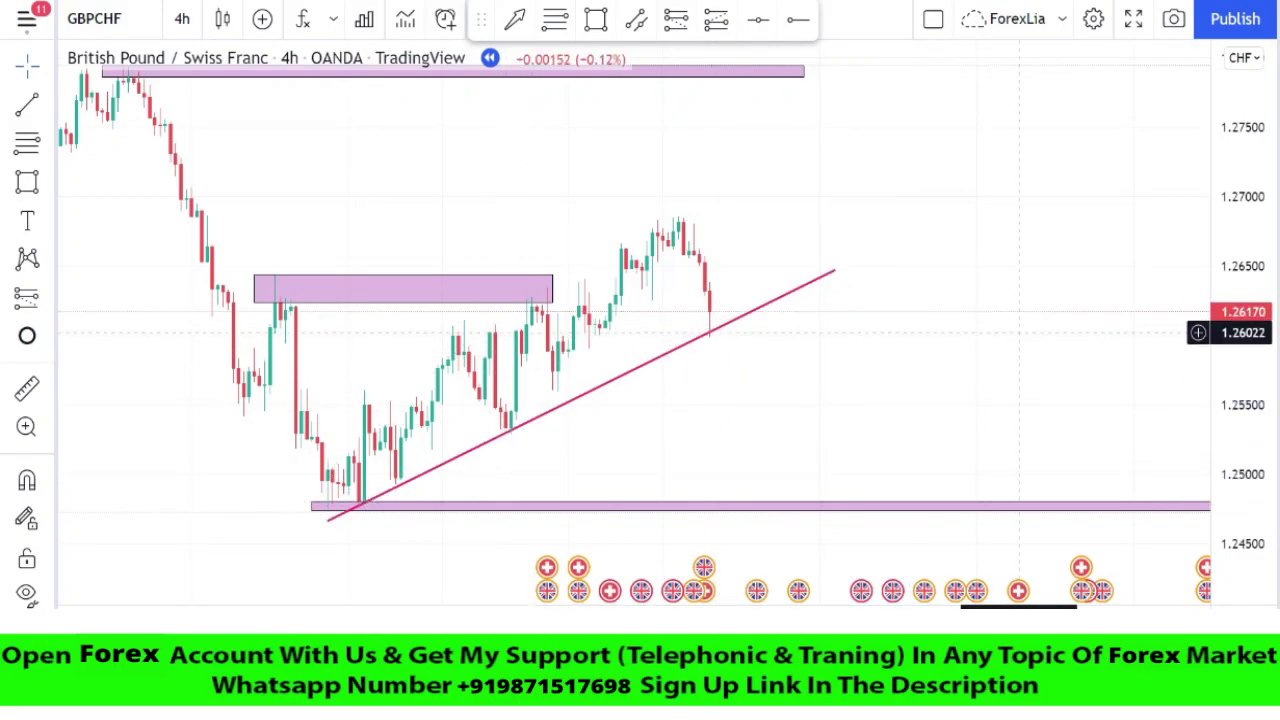
# - Place a long position on the bullish bounce from the rising trend line, with entry at 1.26692 and stop at 1.26017
pyautogui.scroll(5, 1019, 277)
pyautogui.moveTo(1262, 277); pyautogui.dragTo(1262, 175)
pyautogui.moveTo(980, 411); pyautogui.dragTo(901, 463)
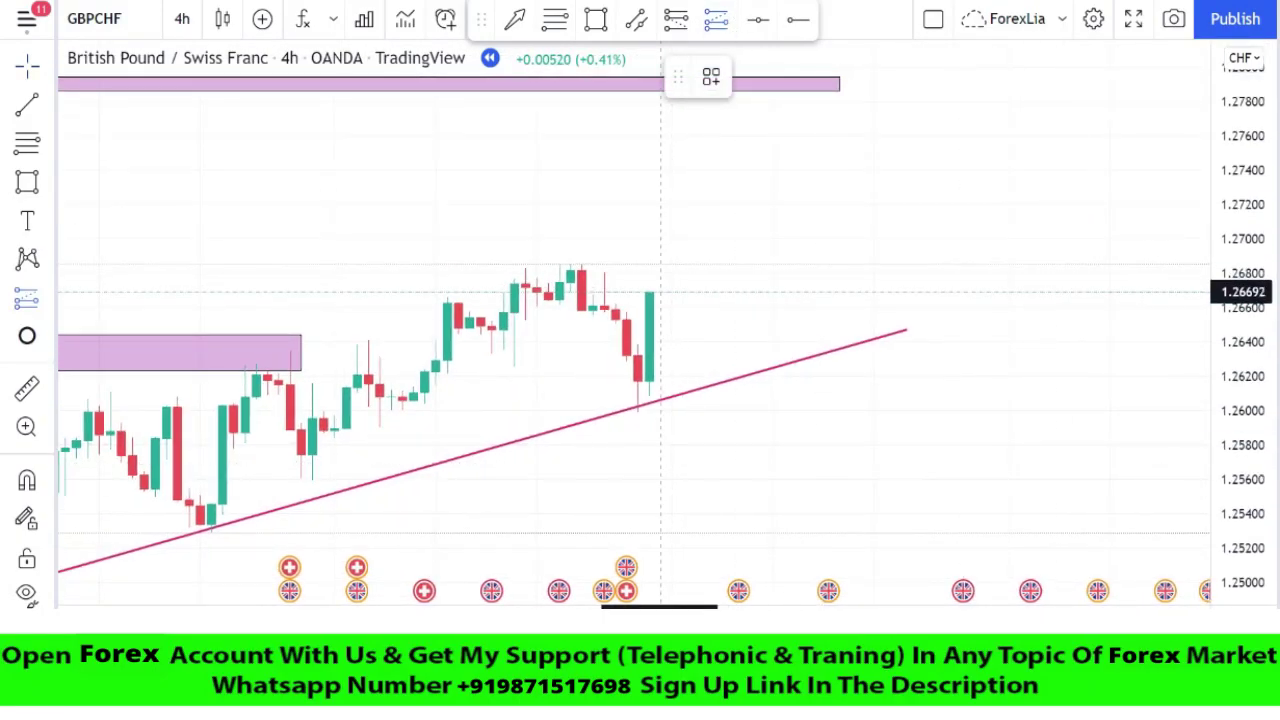
pyautogui.click(650, 292)
pyautogui.moveTo(650, 346); pyautogui.dragTo(650, 408)
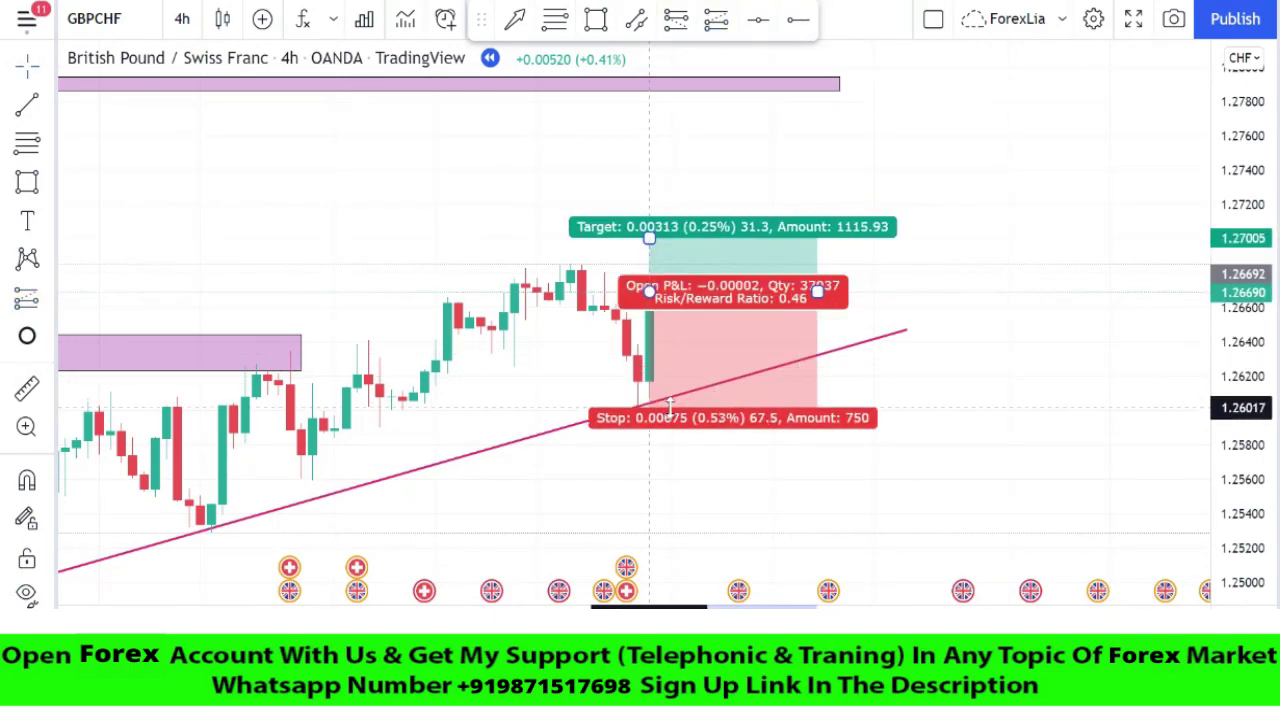
# - Raise the long position's target to 1.28045 for a risk/reward ratio of 2
pyautogui.moveTo(650, 235); pyautogui.dragTo(646, 89)
pyautogui.moveTo(1046, 198); pyautogui.dragTo(1076, 316)
pyautogui.moveTo(678, 206); pyautogui.dragTo(677, 218)
pyautogui.scroll(8, 1190, 320)
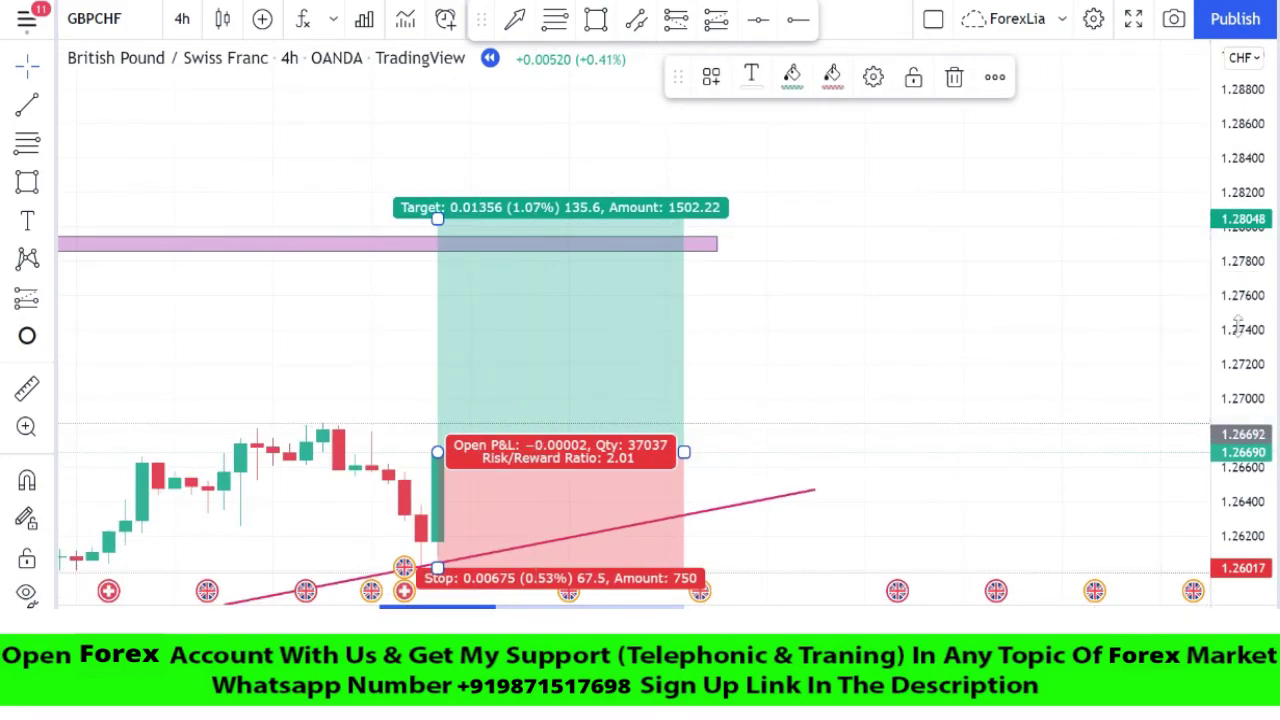
pyautogui.moveTo(1229, 315); pyautogui.dragTo(1229, 165)
pyautogui.moveTo(1085, 490); pyautogui.dragTo(1190, 452)
pyautogui.moveTo(214, 143); pyautogui.dragTo(214, 141)
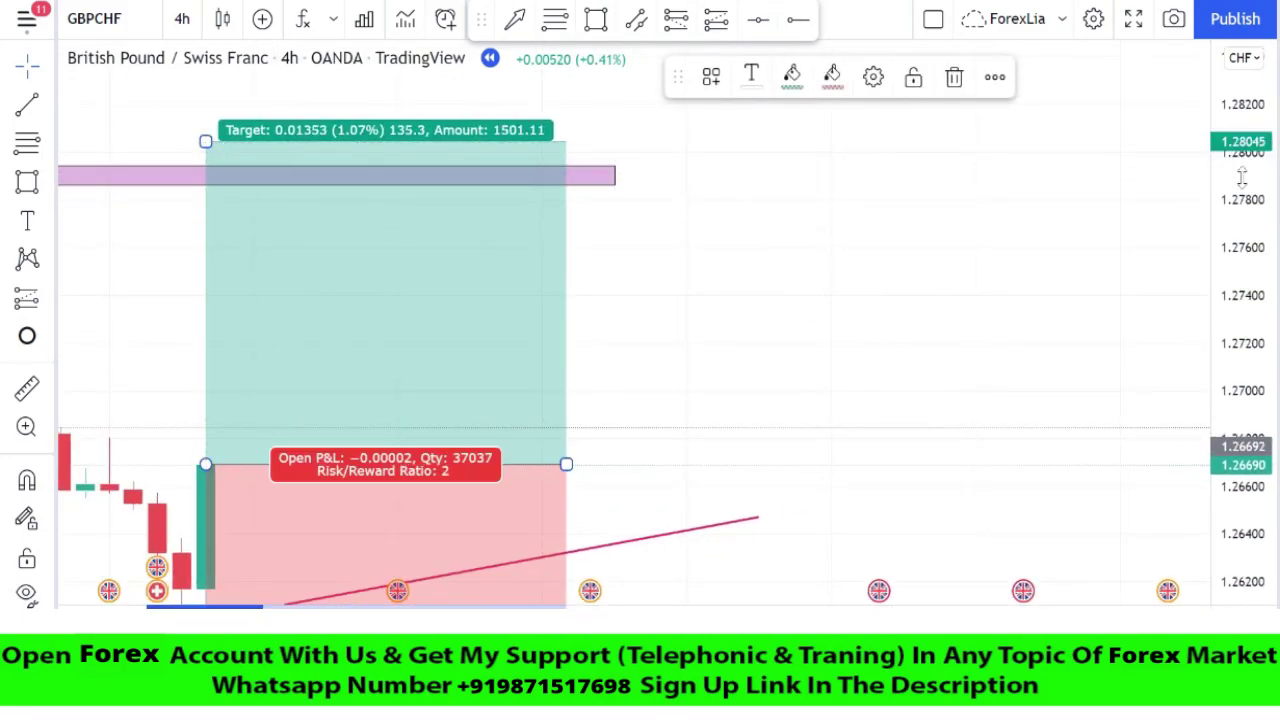
# - Widen the long position along the time axis so it covers more upcoming candles
pyautogui.moveTo(1238, 215); pyautogui.dragTo(1238, 360)
pyautogui.scroll(-10, 971, 361)
pyautogui.moveTo(1124, 303); pyautogui.dragTo(1102, 286)
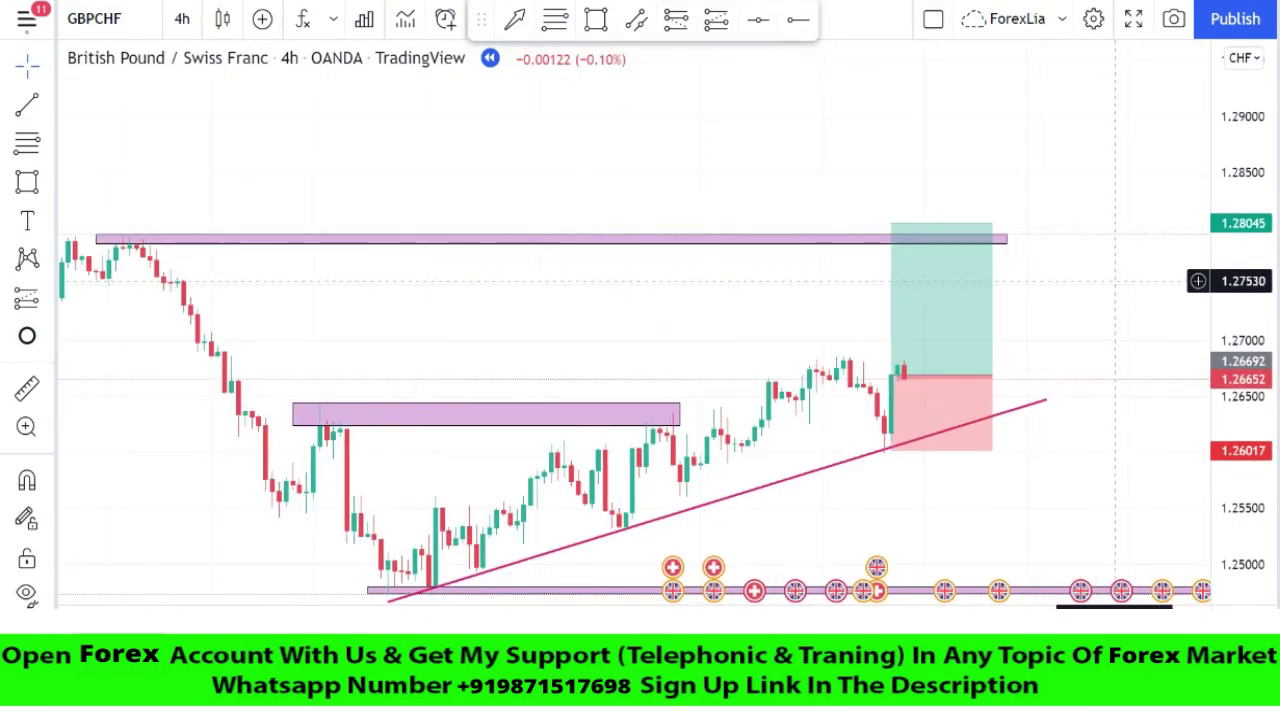
pyautogui.moveTo(915, 375); pyautogui.dragTo(1023, 373)
pyautogui.click(1095, 303)
pyautogui.scroll(-4, 1095, 303)
pyautogui.moveTo(1130, 248); pyautogui.dragTo(1044, 248)
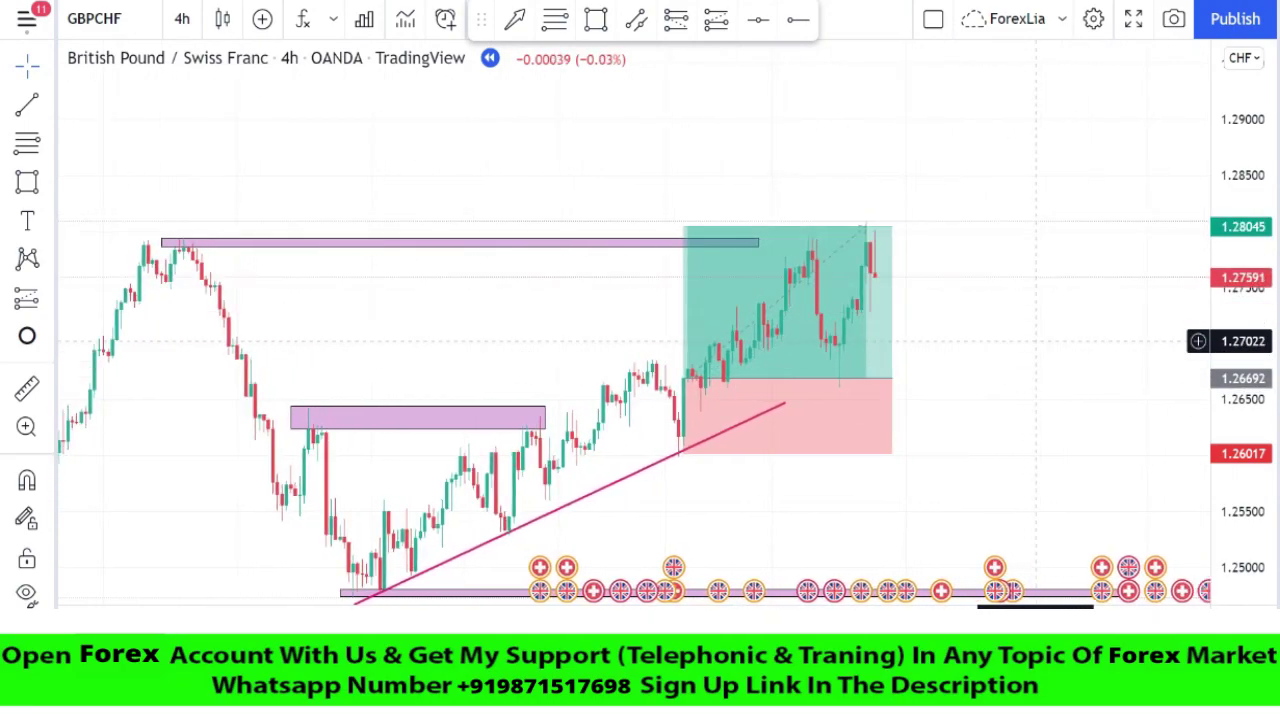
# - Delete the long position drawing above the rising trend line
pyautogui.rightClick(834, 303)
pyautogui.click(915, 641)
pyautogui.scroll(-2, 979, 336)
pyautogui.moveTo(979, 336); pyautogui.dragTo(919, 333)
# - Draw a rising trend line across the swing highs, from about 1.2637 at the lower resistance zone to about 1.2860
pyautogui.moveTo(1235, 370); pyautogui.dragTo(1230, 190)
pyautogui.scroll(2, 981, 313)
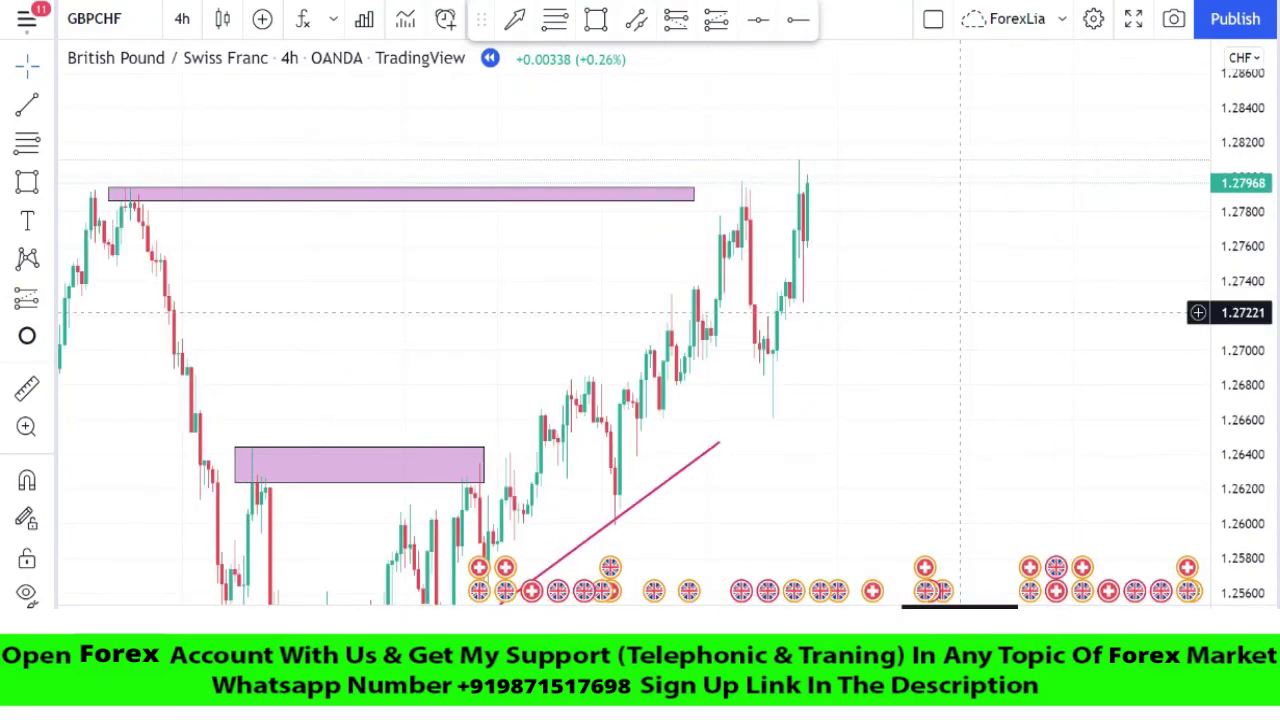
pyautogui.scroll(1, 752, 238)
pyautogui.moveTo(743, 223); pyautogui.dragTo(780, 262)
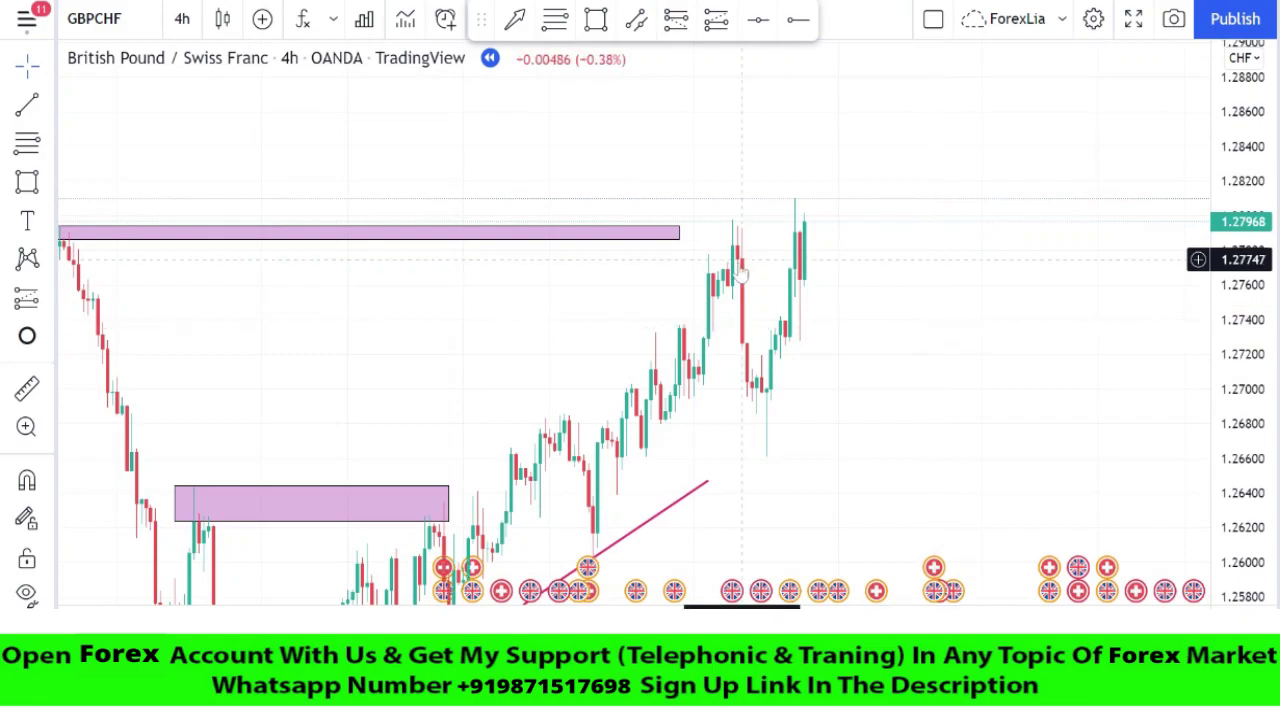
pyautogui.click(32, 105)
pyautogui.click(183, 489)
pyautogui.click(919, 130)
pyautogui.click(914, 317)
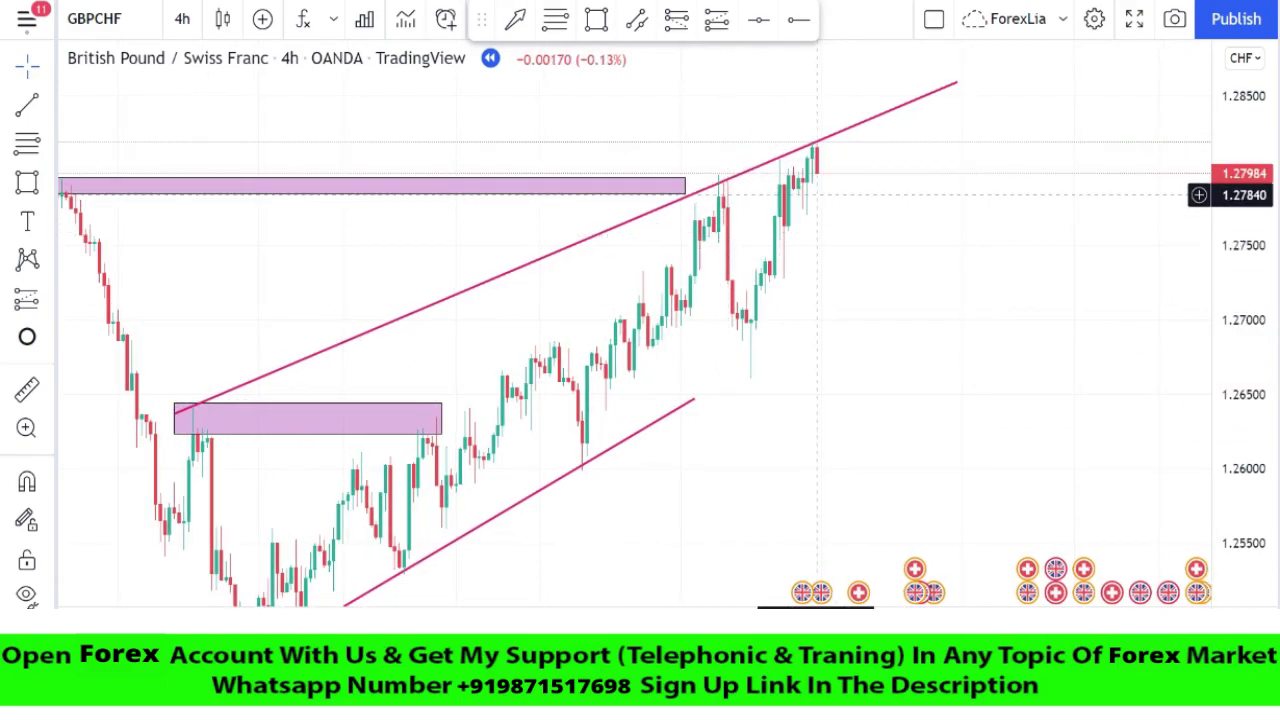
# - Place a short position at the touch of the upper trend line, with entry at 1.28067 and stop at 1.28212
pyautogui.scroll(2, 920, 449)
pyautogui.moveTo(1242, 465); pyautogui.dragTo(1242, 240)
pyautogui.scroll(2, 985, 314)
pyautogui.moveTo(1067, 50); pyautogui.dragTo(1165, 456)
pyautogui.moveTo(973, 522); pyautogui.dragTo(988, 359)
pyautogui.scroll(3, 988, 359)
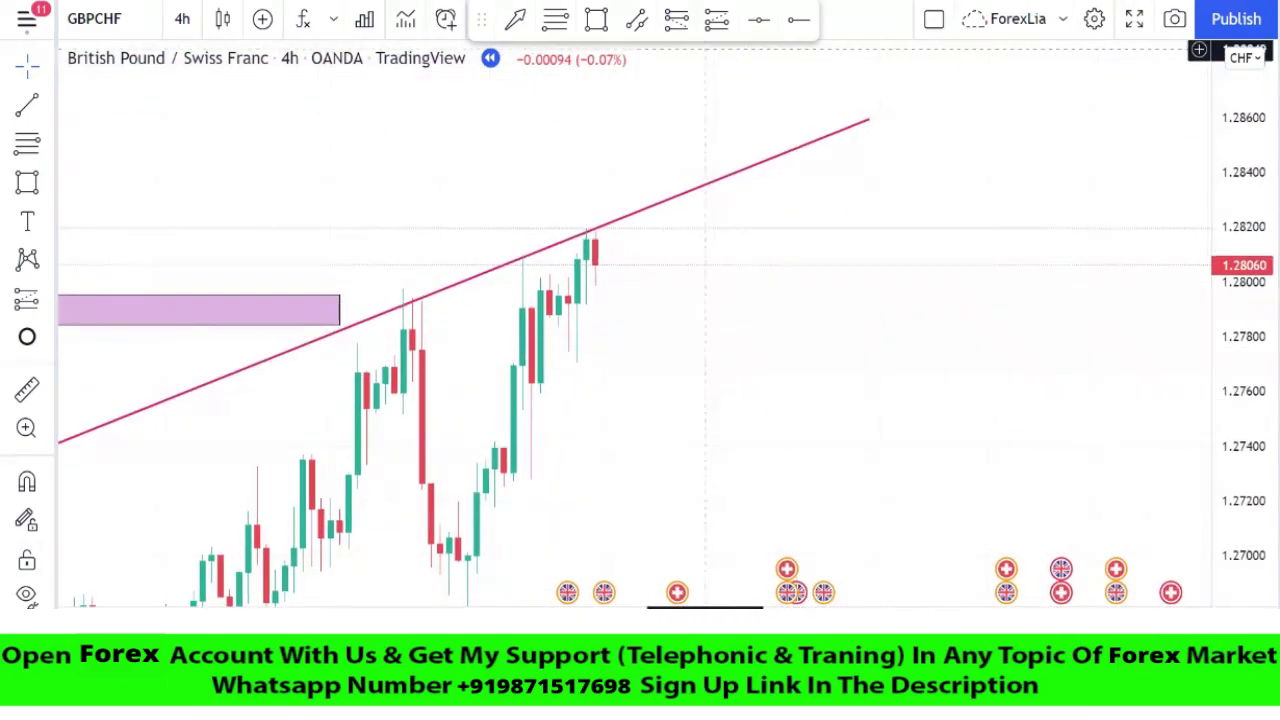
pyautogui.click(596, 265)
pyautogui.moveTo(597, 141); pyautogui.dragTo(597, 224)
# - Set the target of the short position under the upper trend line to 1.27777 for a risk/reward ratio of 2
pyautogui.moveTo(597, 385); pyautogui.dragTo(598, 345)
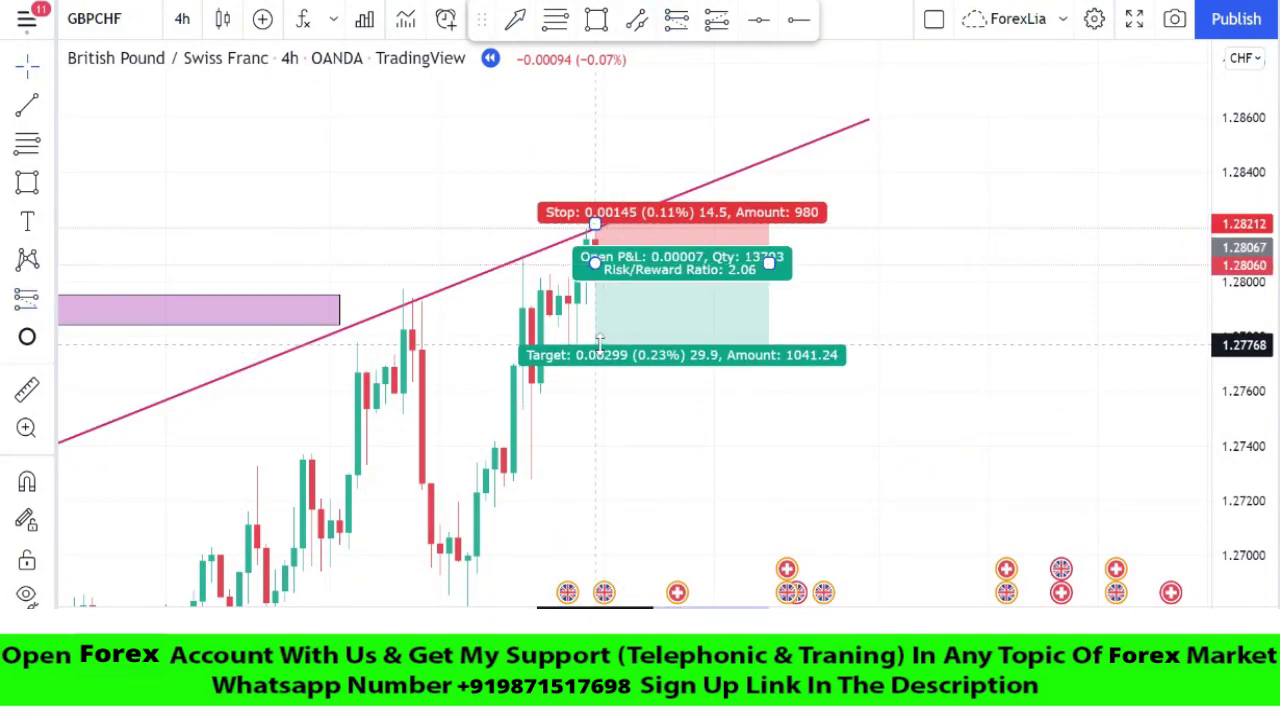
pyautogui.scroll(3, 605, 343)
pyautogui.moveTo(1241, 410); pyautogui.dragTo(1240, 195)
pyautogui.scroll(2, 700, 300)
pyautogui.moveTo(220, 354); pyautogui.dragTo(252, 355)
pyautogui.click(763, 294)
# - Advance the bar replay three candles to play out the short trade from the upper trend line
pyautogui.hotkey('shift', 'Right')
pyautogui.hotkey('shift', 'Right')
pyautogui.hotkey('shift', 'Right')
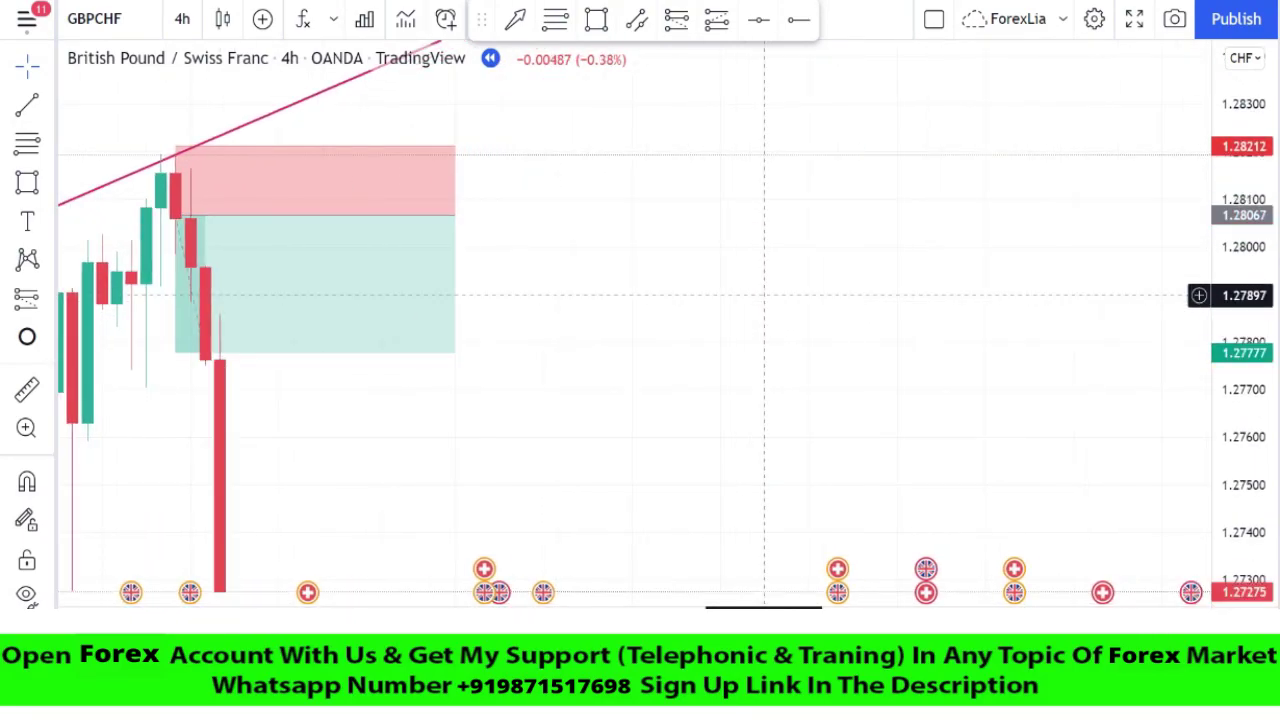
# - Delete the short position drawing below the upper trend line
pyautogui.scroll(-3, 763, 294)
pyautogui.moveTo(1257, 243); pyautogui.dragTo(1252, 446)
pyautogui.scroll(-2, 790, 245)
pyautogui.scroll(-8, 712, 300)
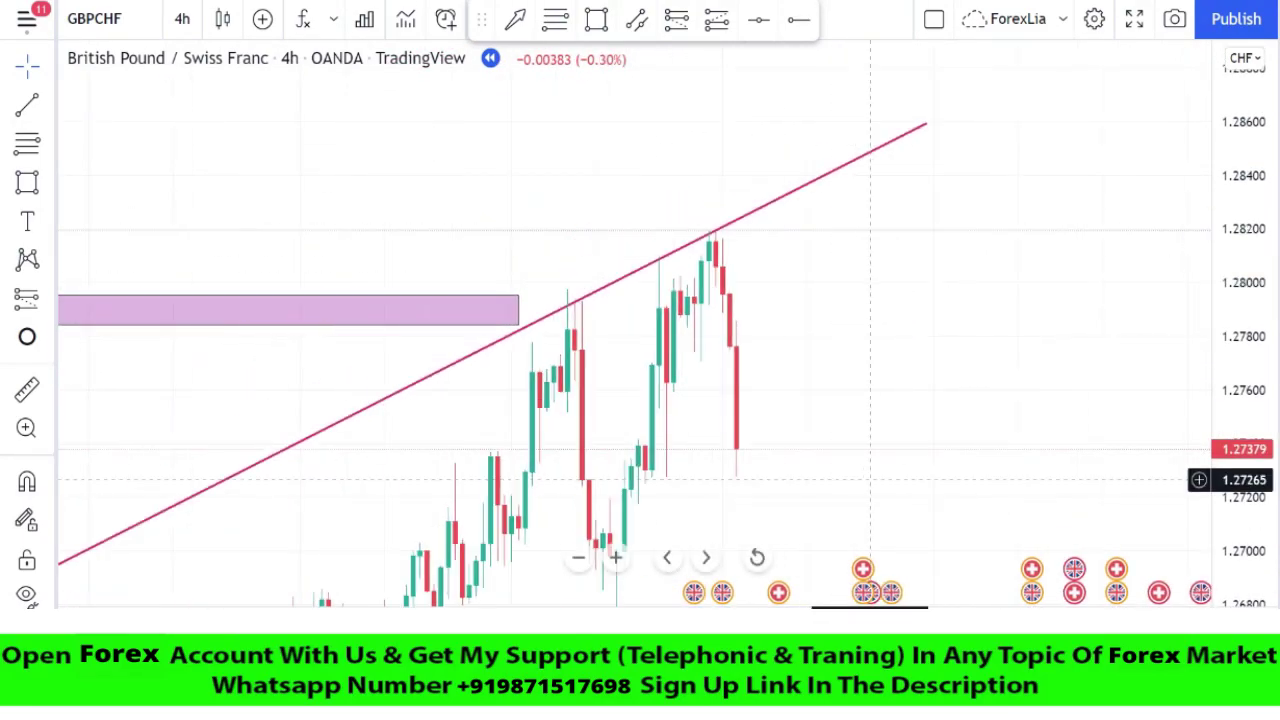
# - Draw a resistance rectangle at about 1.2721–1.2731 across the newest lower swing highs
pyautogui.scroll(2, 1049, 348)
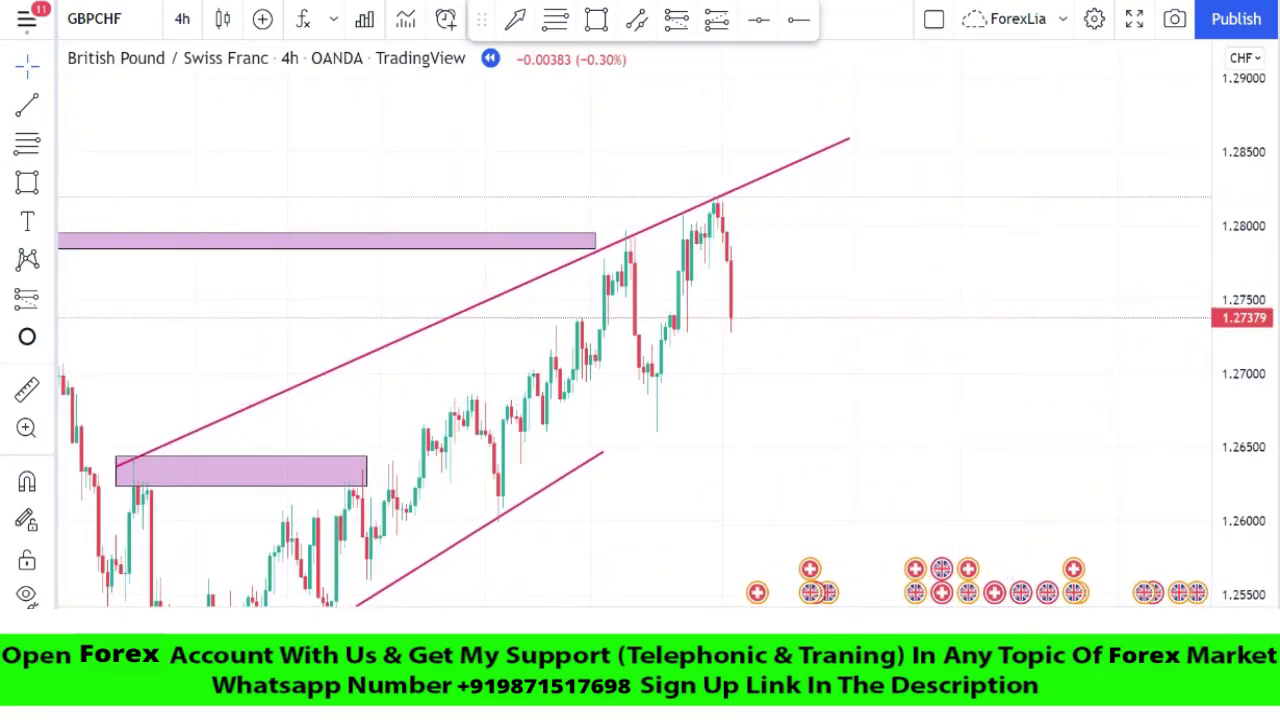
pyautogui.scroll(-2, 640, 340)
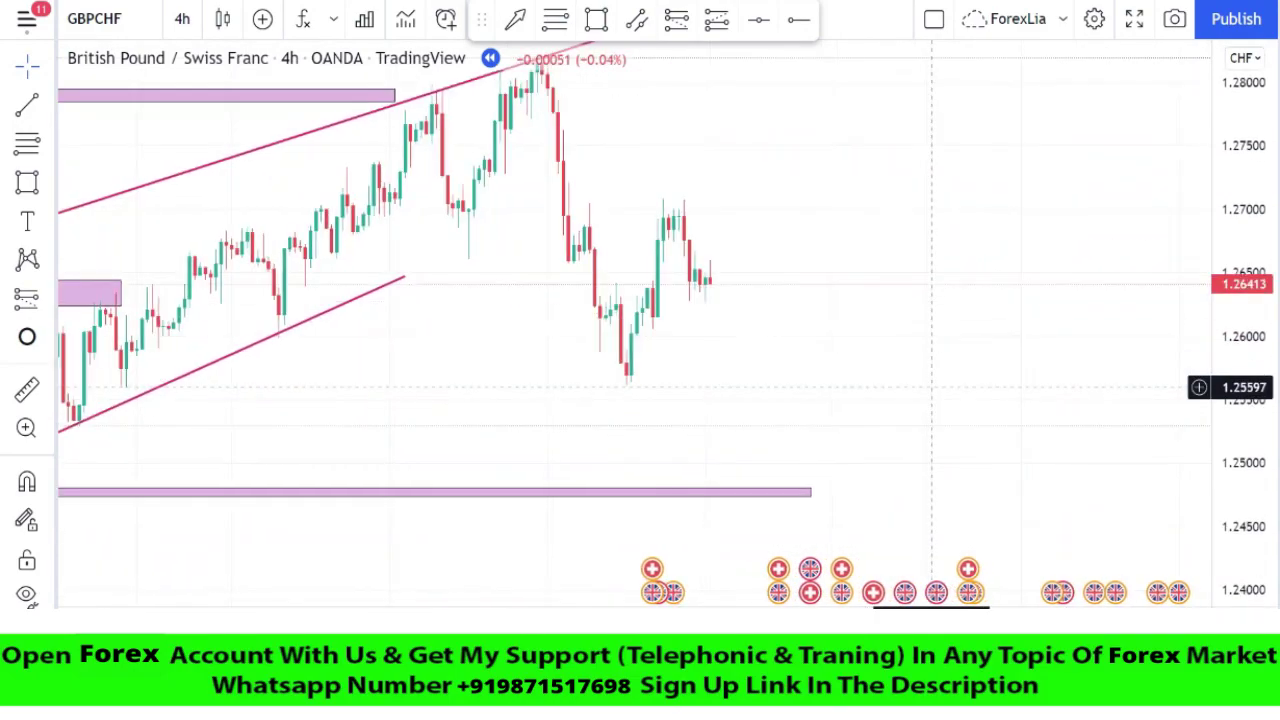
pyautogui.click(596, 20)
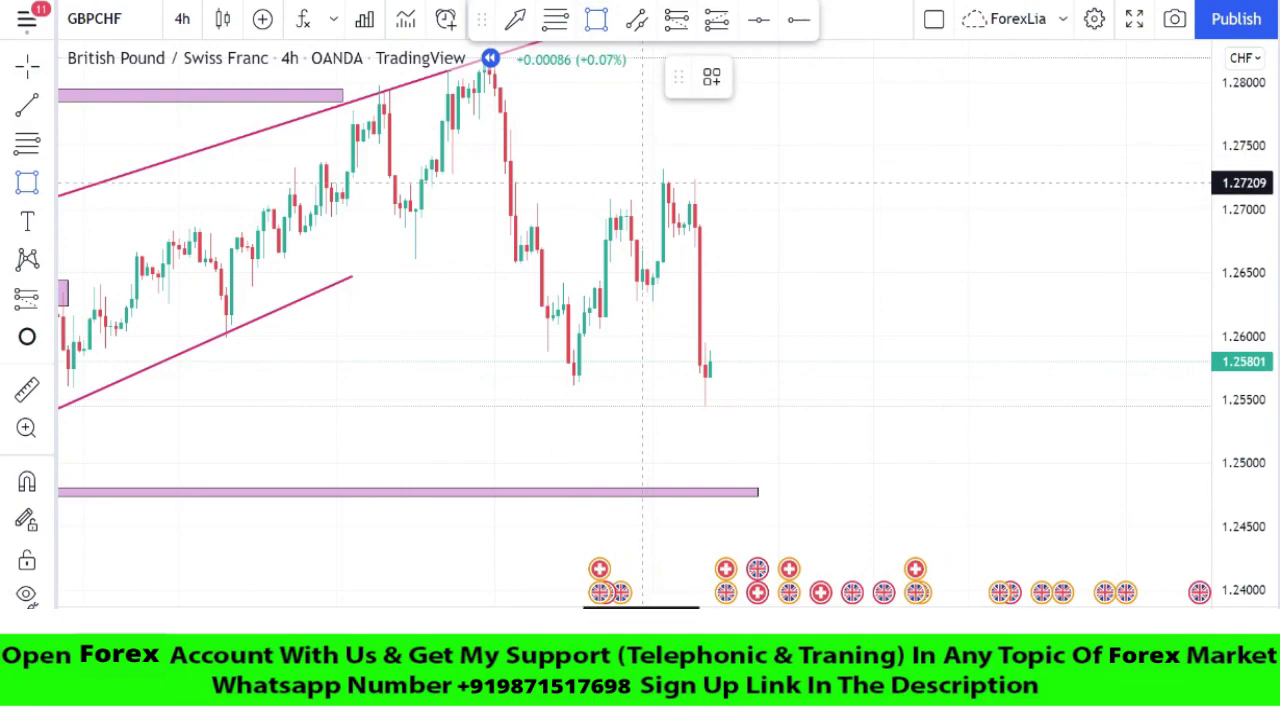
pyautogui.moveTo(642, 183); pyautogui.dragTo(1068, 170)
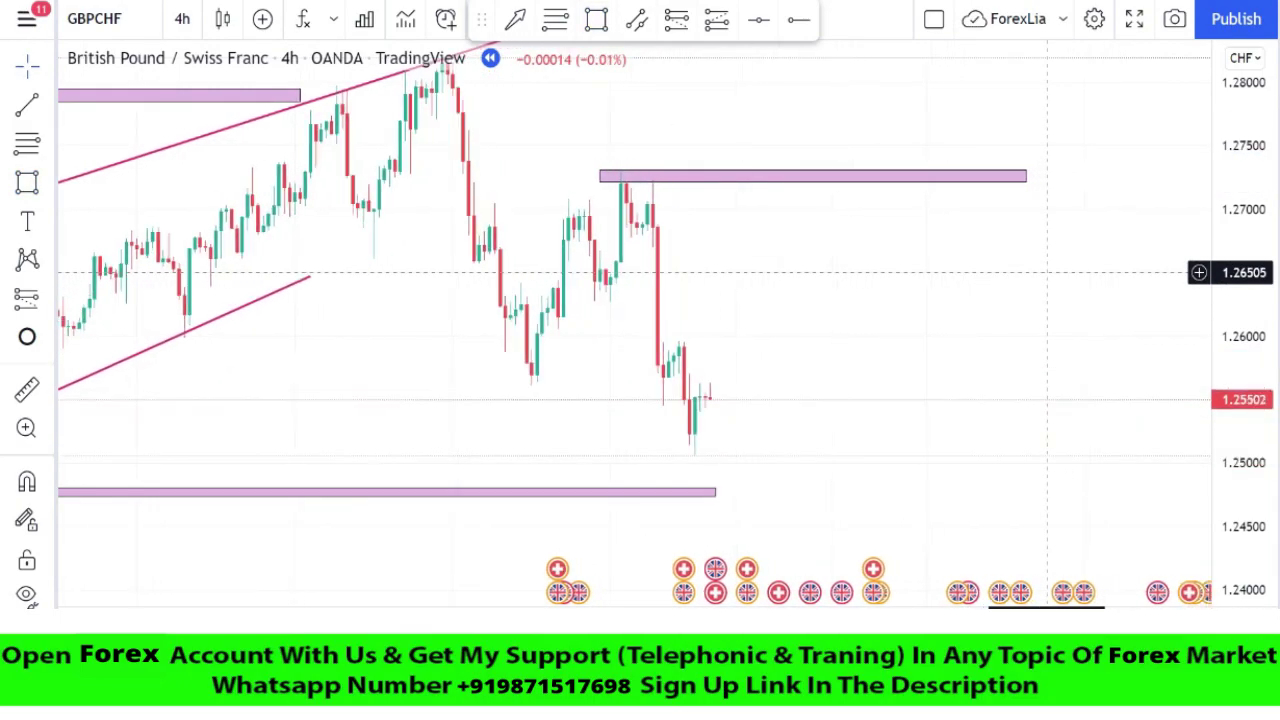
# - Draw a falling trend line under the two most recent swing lows, from about 1.2570 to about 1.2445
pyautogui.scroll(-2, 1012, 402)
pyautogui.moveTo(1012, 404); pyautogui.dragTo(1150, 336)
pyautogui.scroll(1, 1150, 336)
pyautogui.click(734, 312)
pyautogui.click(1074, 466)
pyautogui.moveTo(734, 312); pyautogui.dragTo(730, 307)
# - Draw a gently rising trend line from 1.24724 at the old lows through the latest low, extending it to about 1.2515
pyautogui.moveTo(900, 405)
pyautogui.mouseDown()
pyautogui.moveTo(894, 383)
pyautogui.moveTo(975, 345)
pyautogui.mouseUp()
pyautogui.scroll(1, 894, 383)
pyautogui.moveTo(178, 368); pyautogui.dragTo(1167, 317)
pyautogui.moveTo(145, 355); pyautogui.dragTo(143, 354)
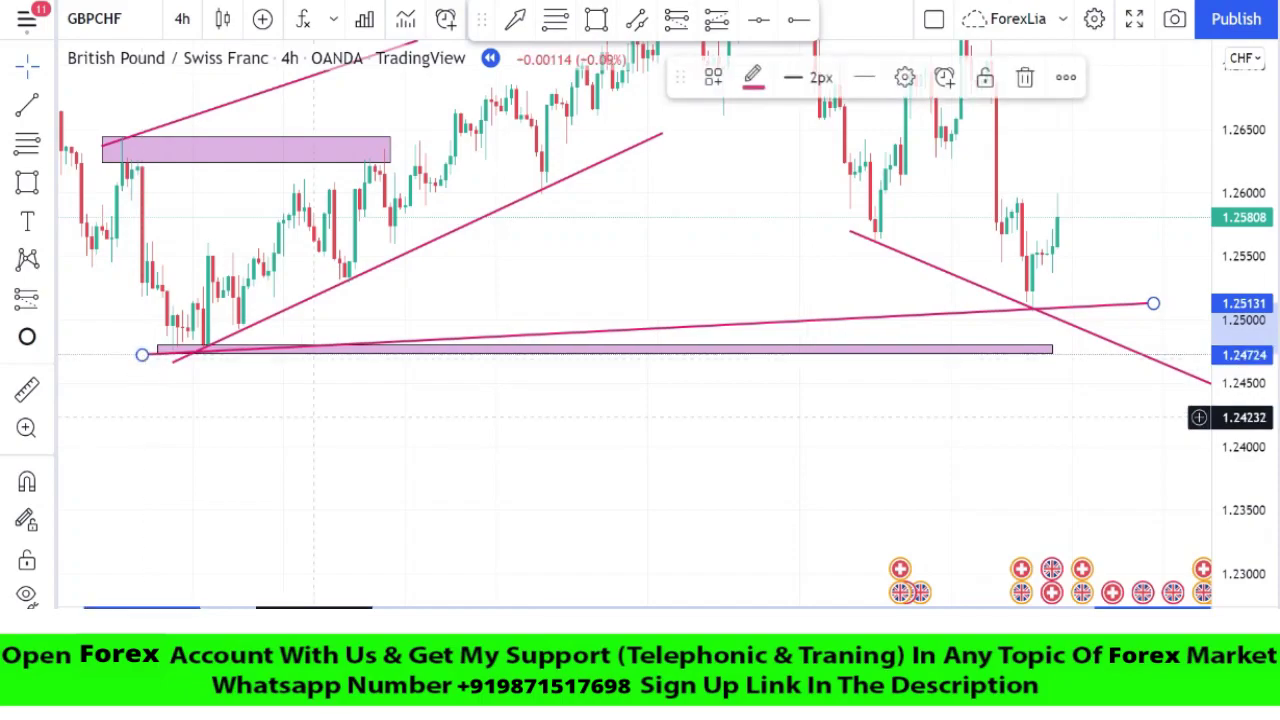
pyautogui.moveTo(1128, 416); pyautogui.dragTo(1020, 430)
pyautogui.moveTo(1044, 318); pyautogui.dragTo(1122, 315)
# - Run the bar replay until price retests the gently rising trend line near the support zone
pyautogui.scroll(-2, 940, 346)
pyautogui.moveTo(1003, 265); pyautogui.dragTo(1104, 389)
pyautogui.hotkey('shift', 'Down')
pyautogui.scroll(5, 1103, 456)
pyautogui.scroll(-5, 1104, 389)
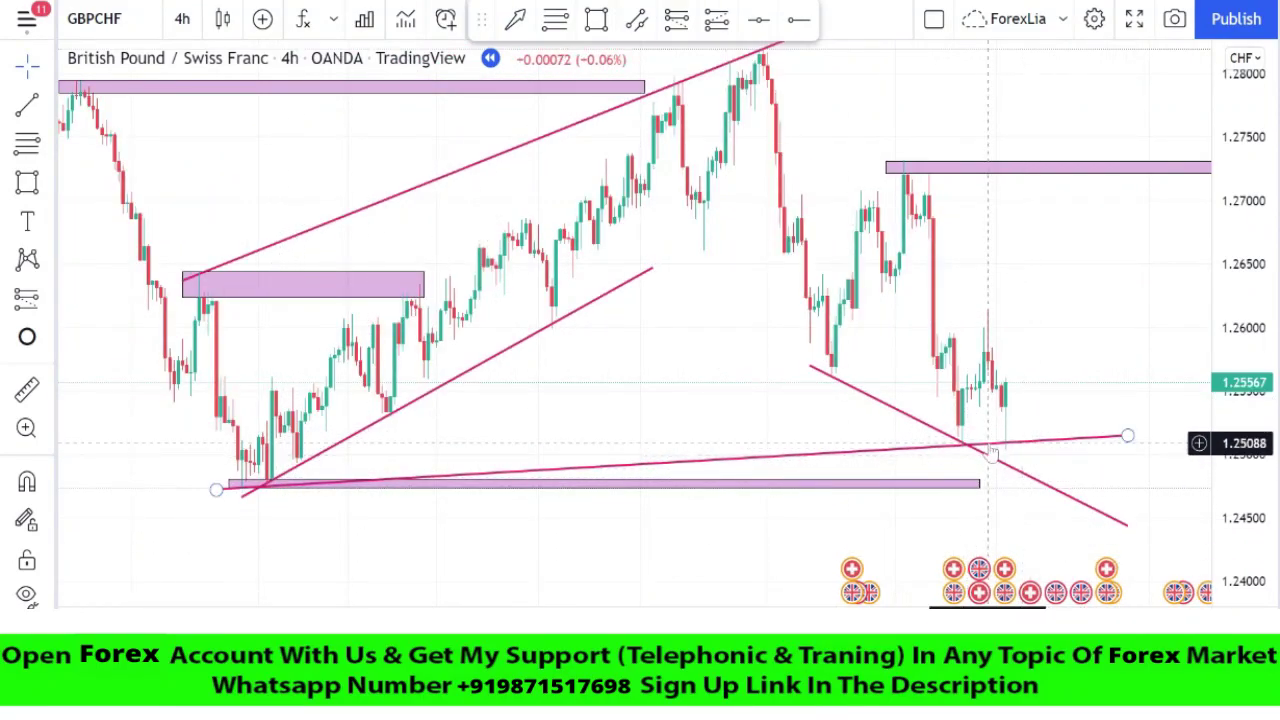
# - Simulate a 1:2 long trade from about 1.25565, stop 1.25024 and target 1.26647, running the replay and removing the position once played out
pyautogui.scroll(5, 990, 455)
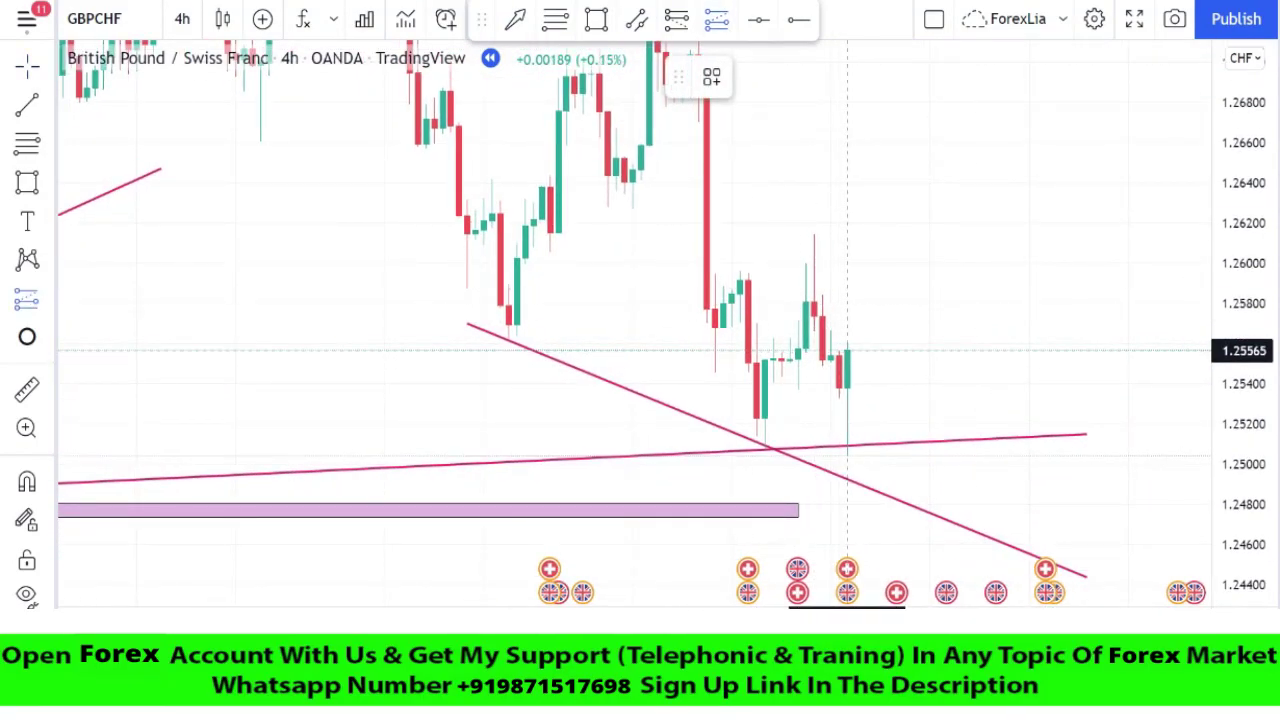
pyautogui.click(847, 351)
pyautogui.moveTo(847, 477); pyautogui.dragTo(847, 459)
pyautogui.moveTo(845, 223); pyautogui.dragTo(838, 136)
pyautogui.scroll(-3, 1150, 211)
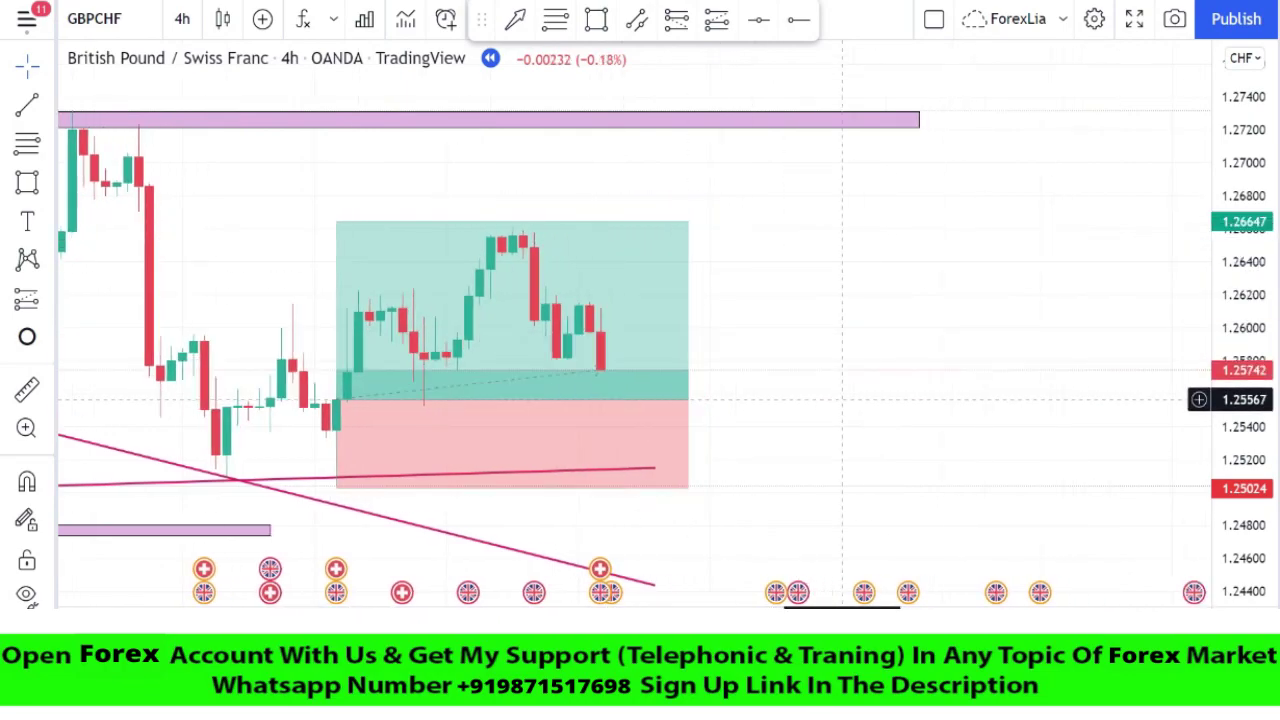
pyautogui.rightClick(620, 306)
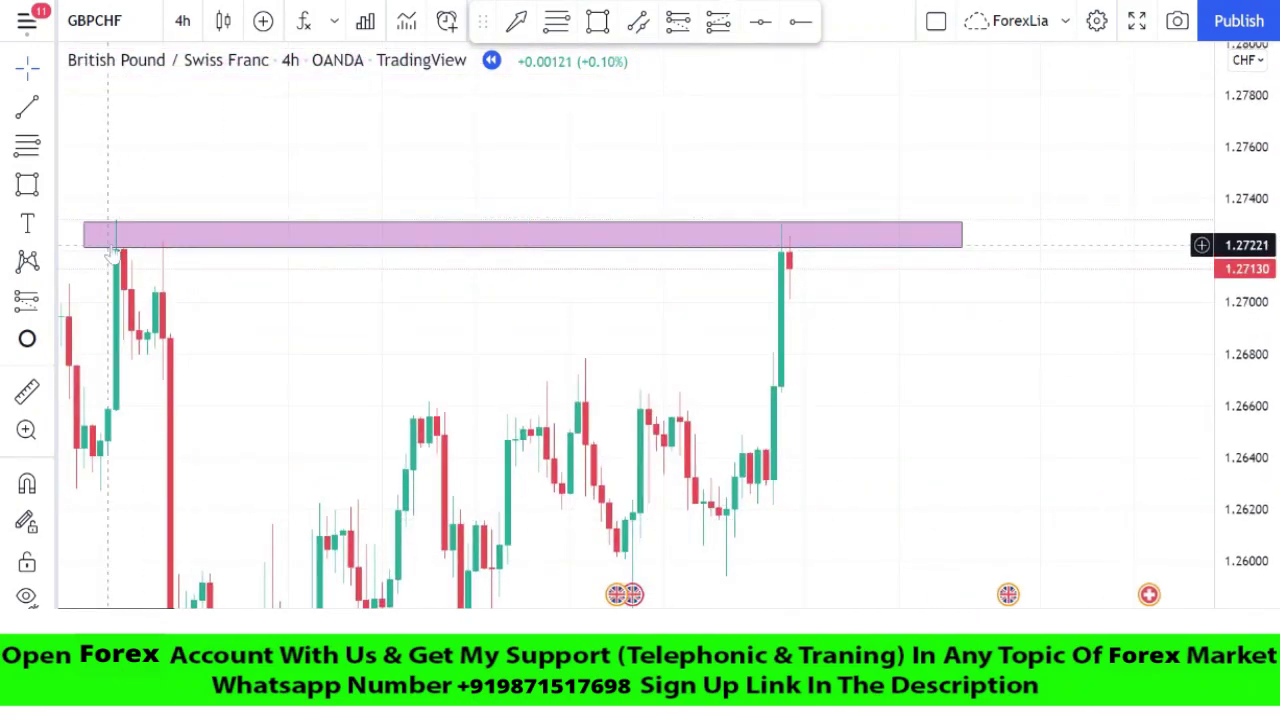
# - Place a short position at the resistance zone with entry 1.27129, stop 1.27304 and target 1.26776 for about 1:2 risk/reward
pyautogui.scroll(2, 662, 80)
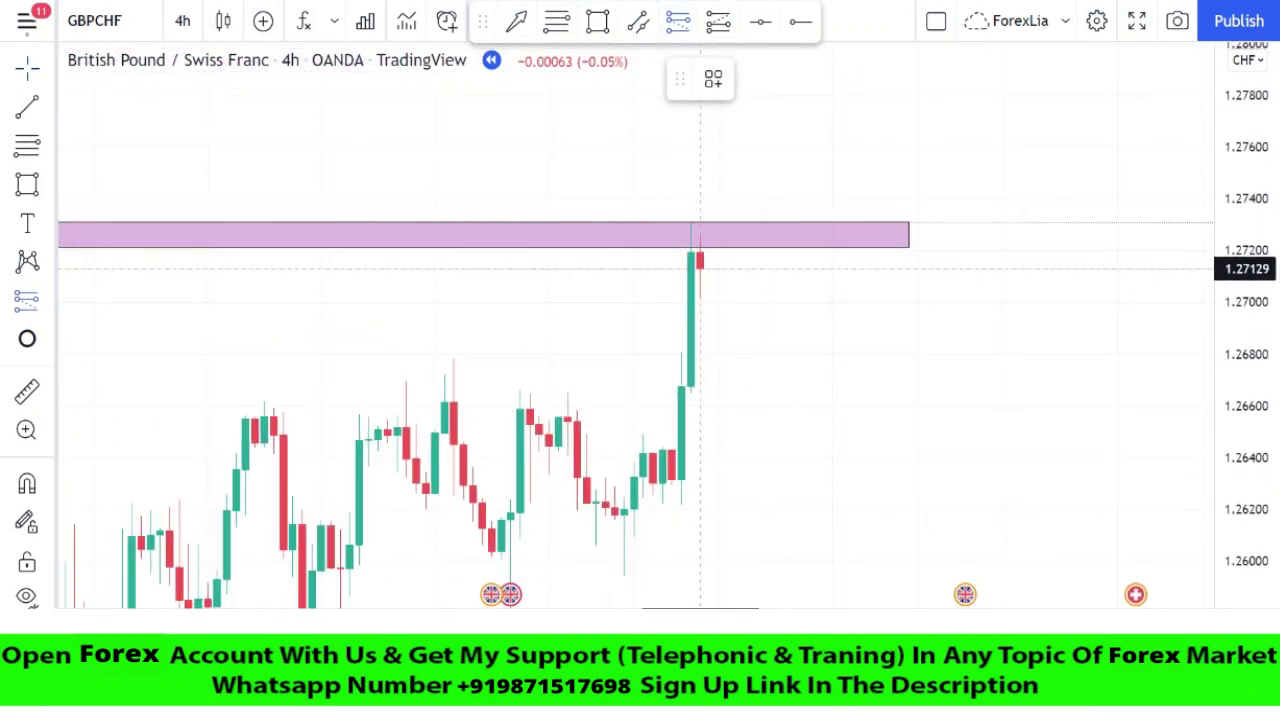
pyautogui.click(700, 266)
pyautogui.moveTo(700, 137); pyautogui.dragTo(700, 222)
pyautogui.moveTo(700, 389); pyautogui.dragTo(703, 360)
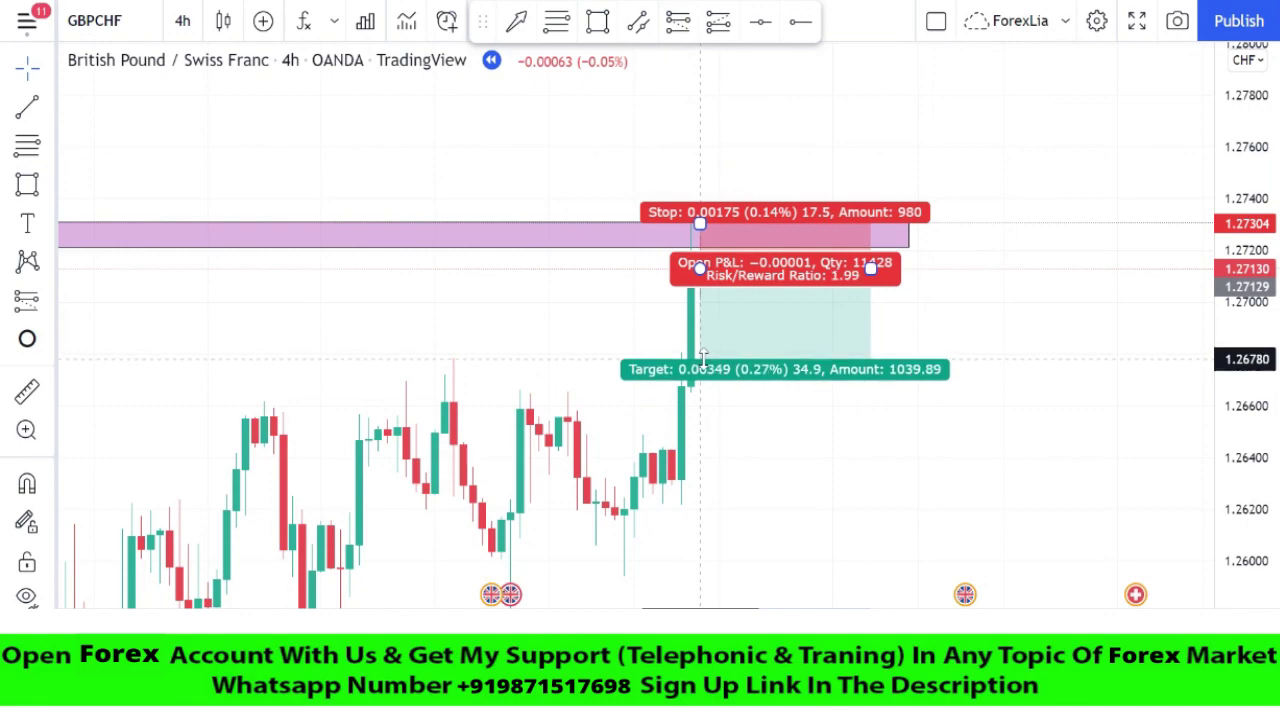
pyautogui.scroll(4, 705, 362)
pyautogui.click(1080, 396)
pyautogui.moveTo(1245, 397); pyautogui.dragTo(1245, 259)
pyautogui.moveTo(205, 232); pyautogui.dragTo(445, 256)
pyautogui.scroll(4, 445, 256)
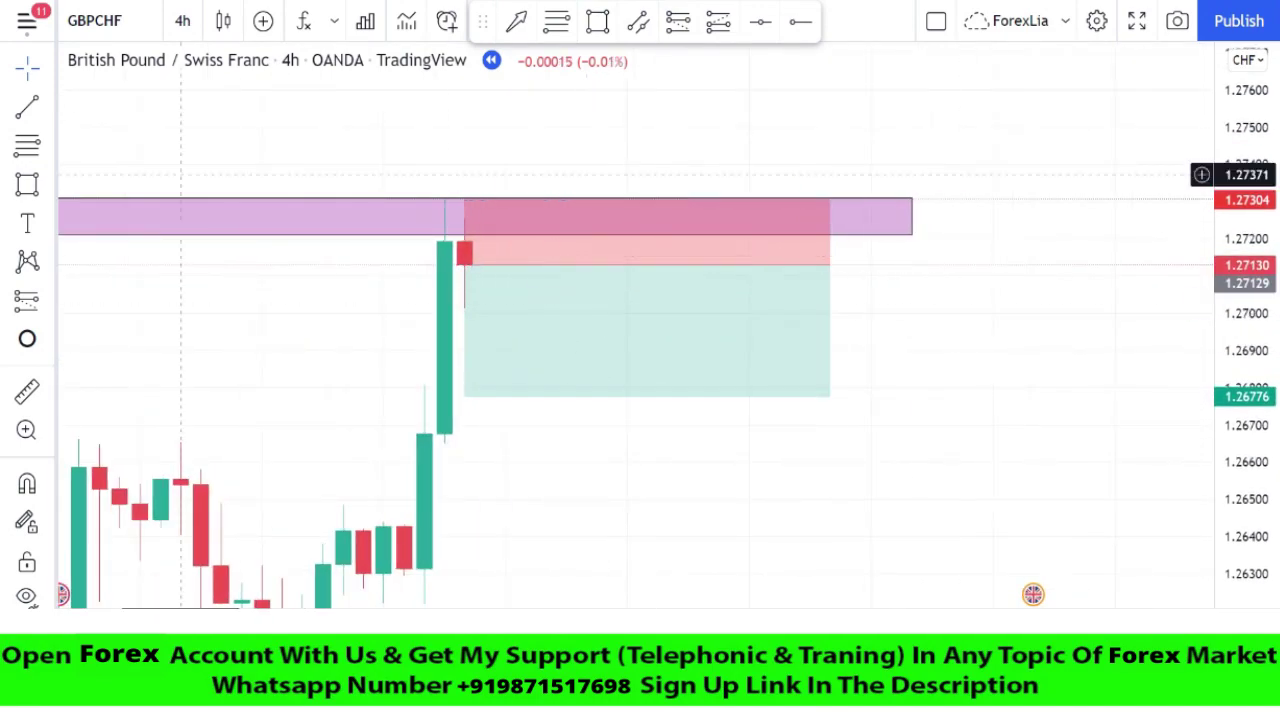
pyautogui.moveTo(465, 396); pyautogui.dragTo(465, 396)
# - Advance the replay by one bar and delete the short position at the resistance zone
pyautogui.hotkey('shift', 'Right')
pyautogui.click(671, 393)
pyautogui.press('Delete')
# - Advance the bar replay until price breaks above the resistance rectangle at about 1.2721–1.2731
pyautogui.moveTo(809, 612); pyautogui.dragTo(998, 612)
pyautogui.moveTo(1245, 290); pyautogui.dragTo(1245, 560)
pyautogui.scroll(-6, 1105, 425)
pyautogui.moveTo(1125, 395); pyautogui.dragTo(795, 408)
pyautogui.hotkey('shift', 'Right')
pyautogui.hotkey('shift', 'Right')
pyautogui.hotkey('shift', 'Right')
pyautogui.hotkey('shift', 'Right')
pyautogui.hotkey('shift', 'Right')
pyautogui.hotkey('shift', 'Right')
pyautogui.hotkey('shift', 'Right')
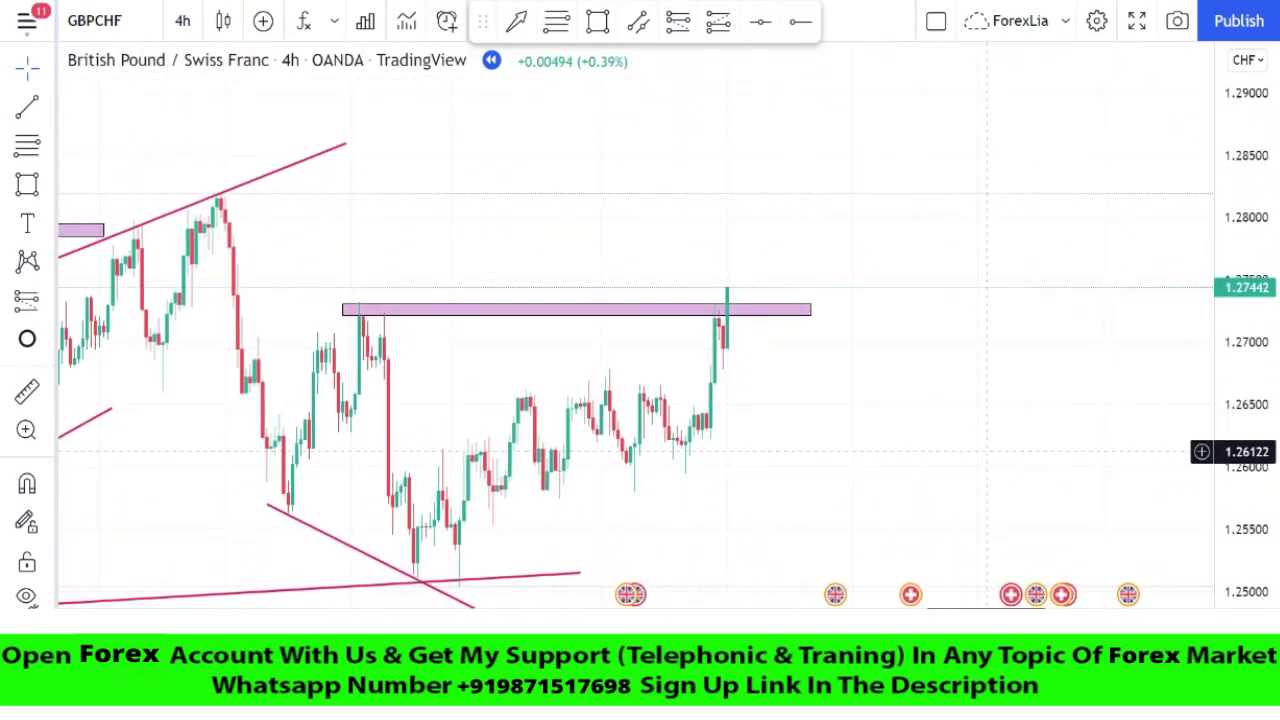